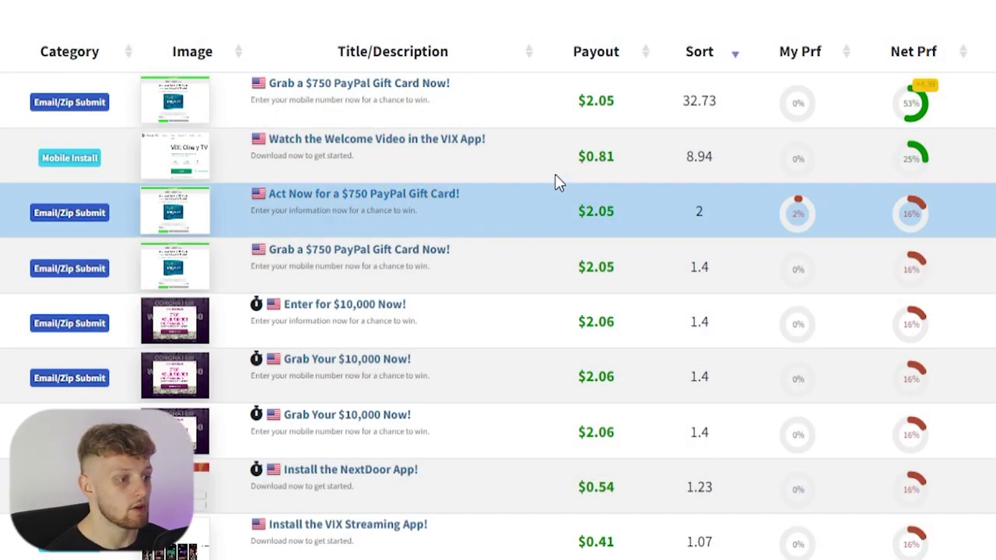
Step: Open the $750 PayPal Gift Card offer and answer its quiz: yes, age 18-25, a Facebook option
{"action": "scroll", "coordinate": [389, 98], "scroll_direction": "down", "scroll_amount": 1}
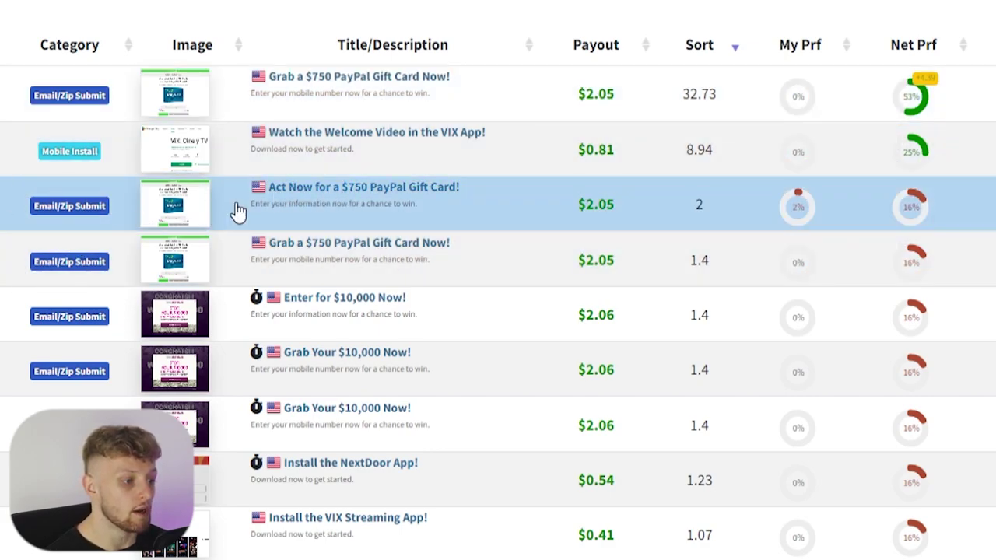
{"action": "left_click", "coordinate": [402, 201]}
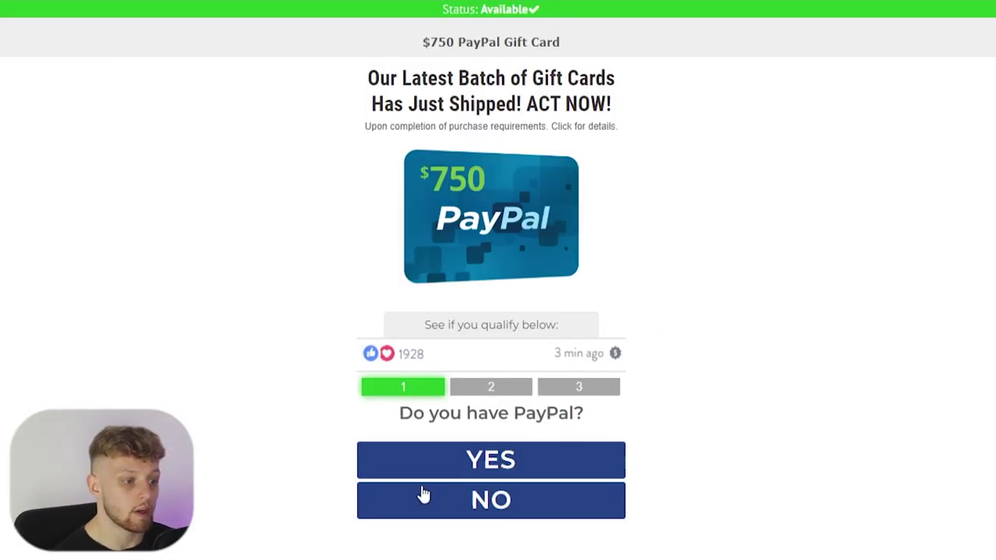
{"action": "left_click", "coordinate": [506, 460]}
{"action": "left_click", "coordinate": [563, 453]}
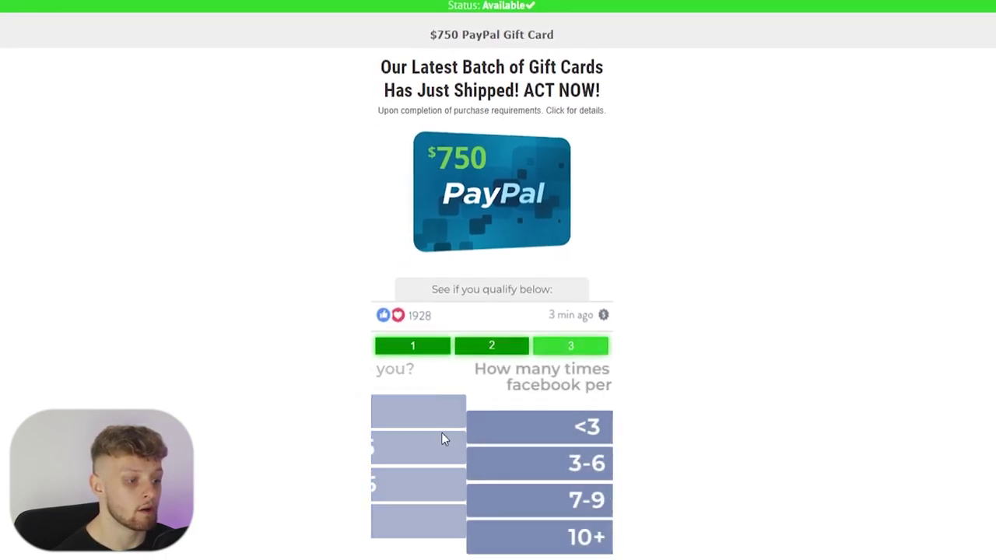
{"action": "left_click", "coordinate": [506, 535]}
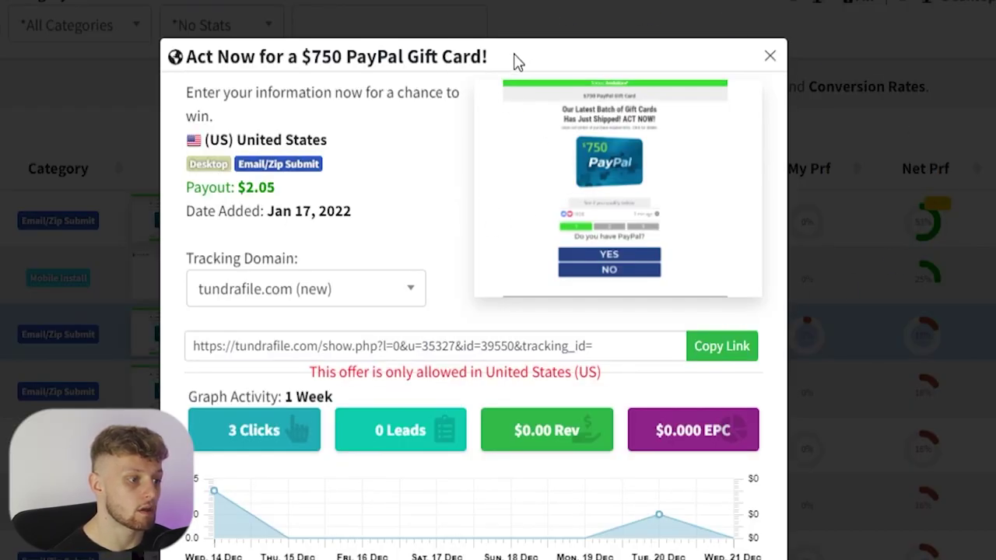
Step: Select the '$750 PayPal Gift Card!' text in the offer details title
{"action": "left_click_drag", "start_coordinate": [517, 62], "coordinate": [301, 56]}
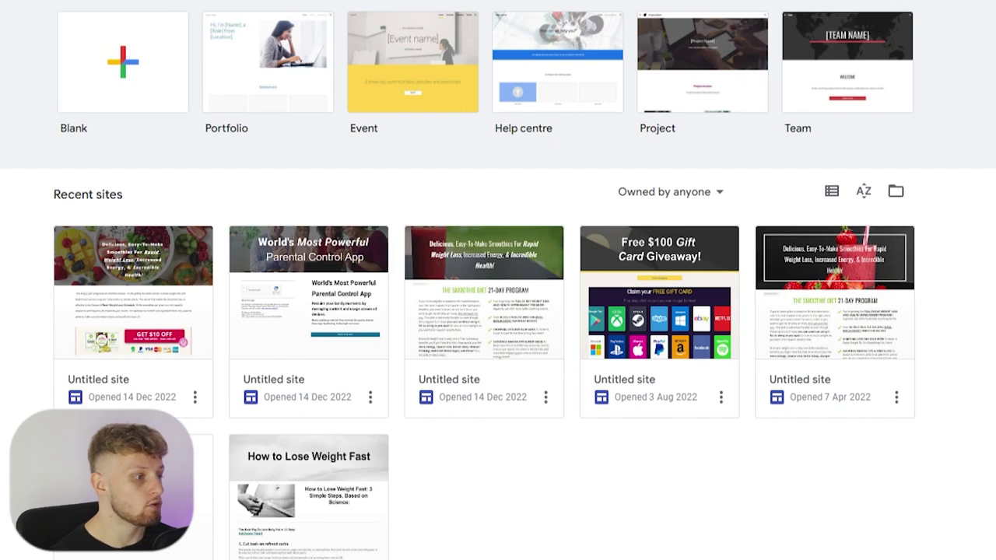
Step: Create a blank Google Sites site and name it '$750 PayPal Giveaway'
{"action": "left_click", "coordinate": [132, 68]}
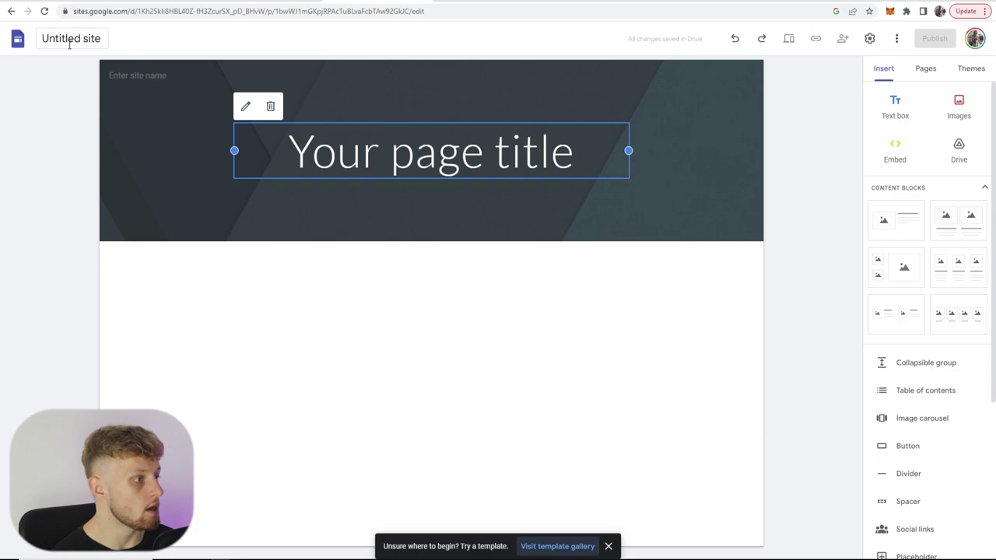
{"action": "left_click", "coordinate": [110, 39]}
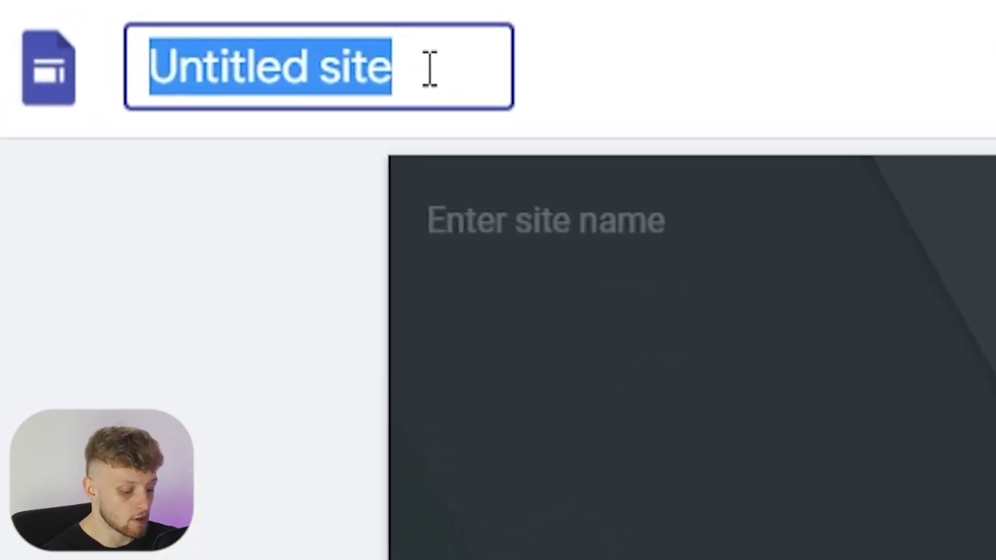
{"action": "type", "text": "$7"}
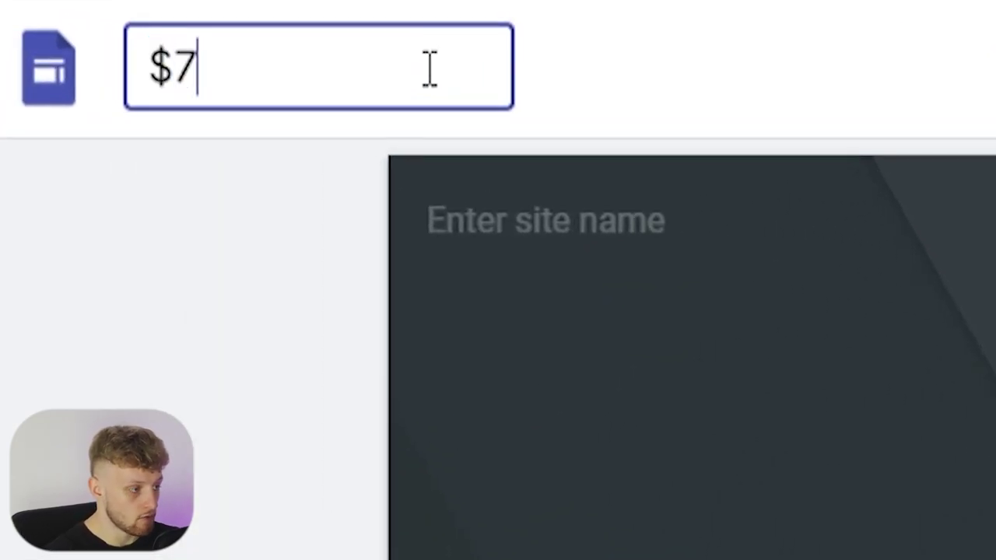
{"action": "type", "text": "50 PayPa"}
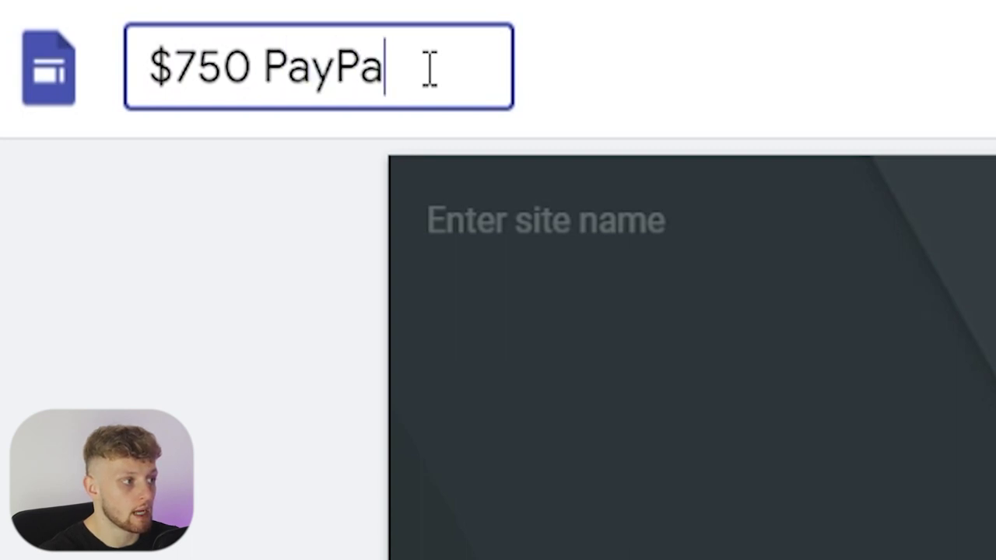
{"action": "type", "text": "l Giveaway"}
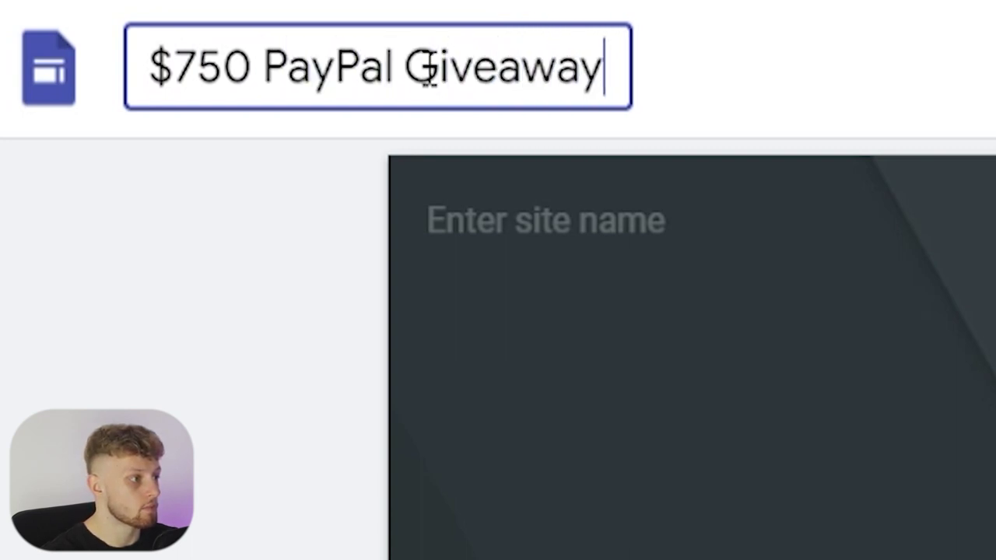
{"action": "key", "text": "Return"}
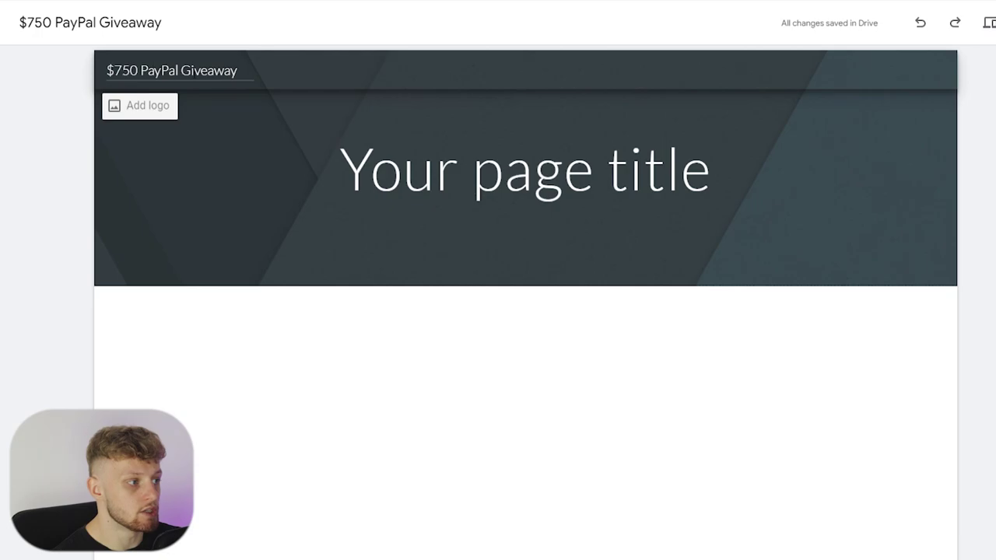
Step: Replace the placeholder header title with 'Enter our $750 PayPal Giveaway'
{"action": "left_click", "coordinate": [440, 165]}
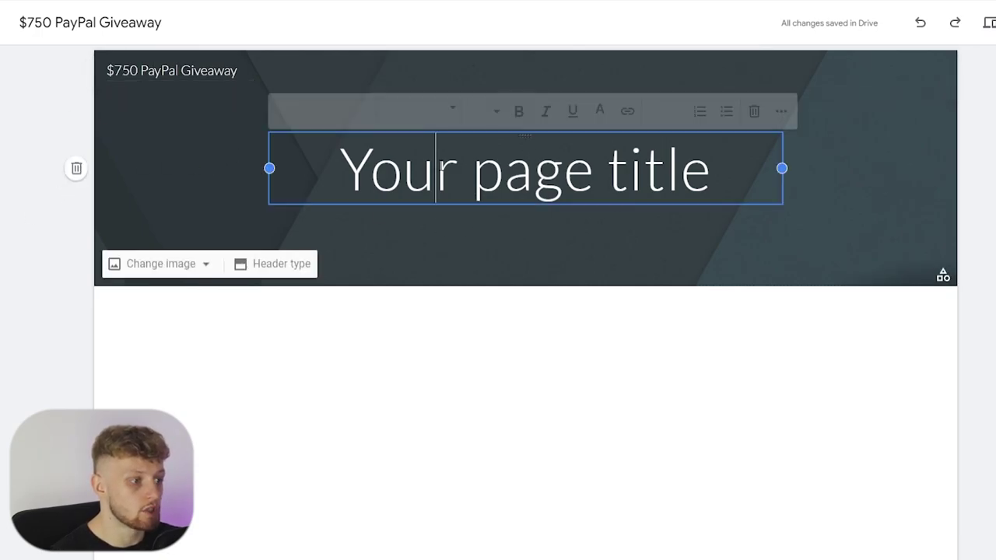
{"action": "left_click_drag", "start_coordinate": [720, 167], "coordinate": [368, 180]}
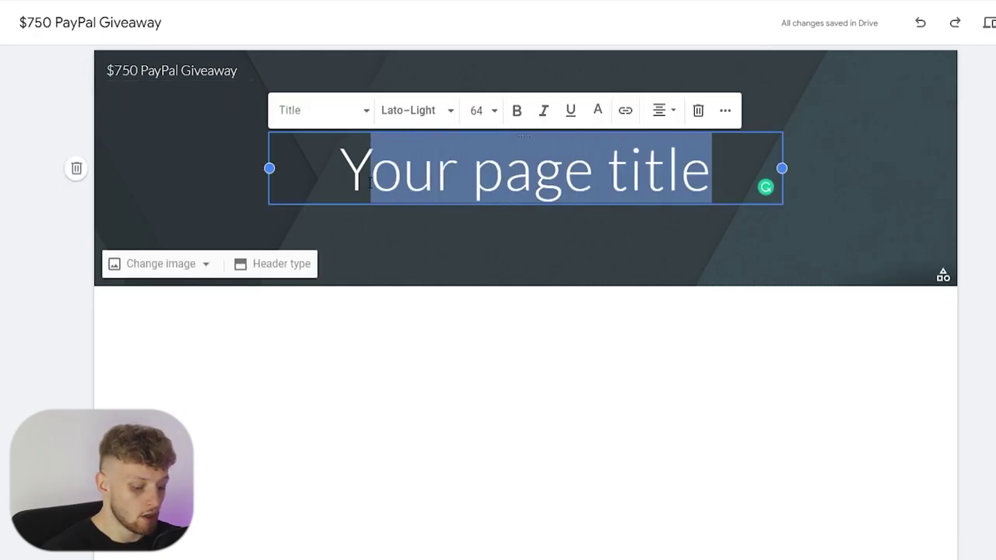
{"action": "key", "text": "BackSpace"}
{"action": "key", "text": "BackSpace"}
{"action": "type", "text": "Enter ou"}
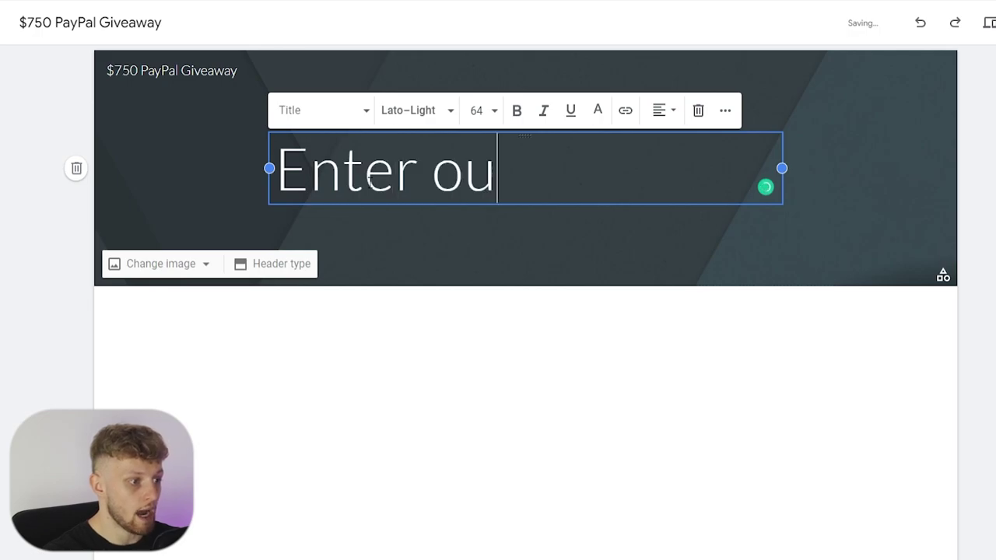
{"action": "type", "text": "r "}
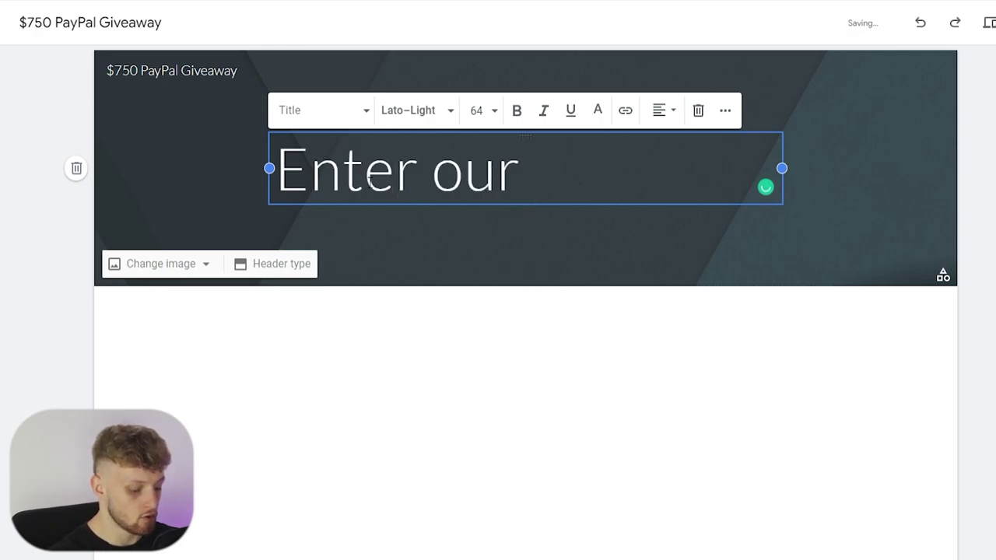
{"action": "type", "text": "$750 P"}
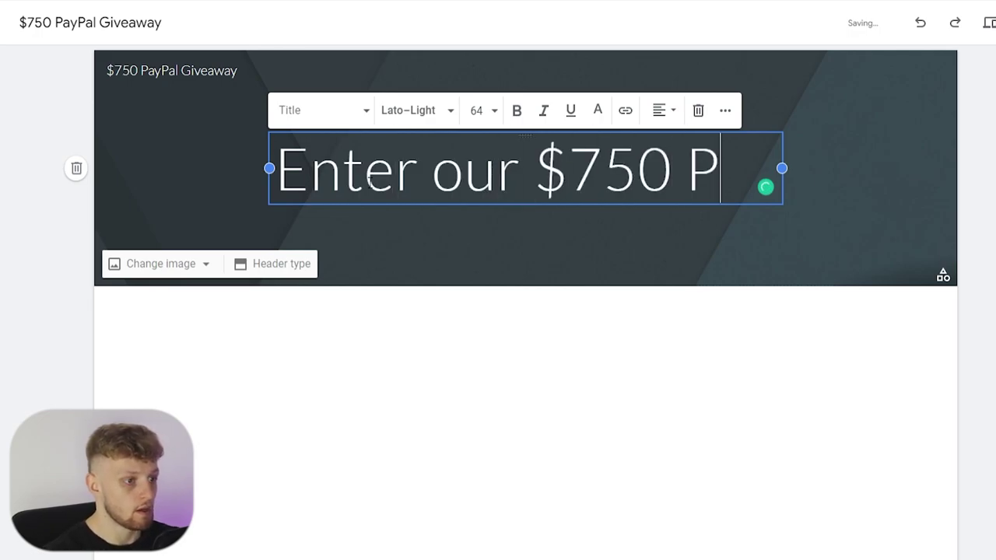
{"action": "type", "text": "ayPal Giveaway"}
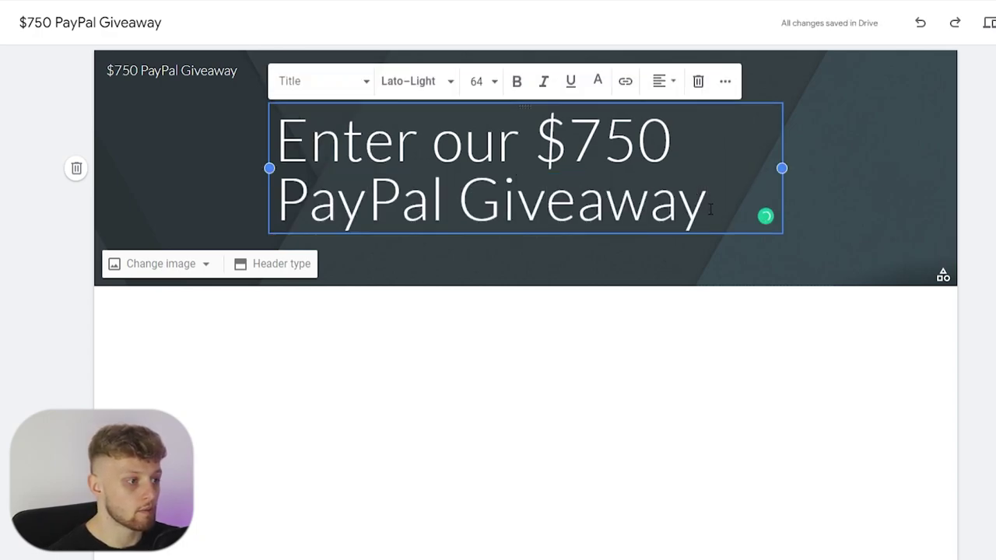
Step: Centre-align the header title text
{"action": "left_click_drag", "start_coordinate": [710, 208], "coordinate": [274, 139]}
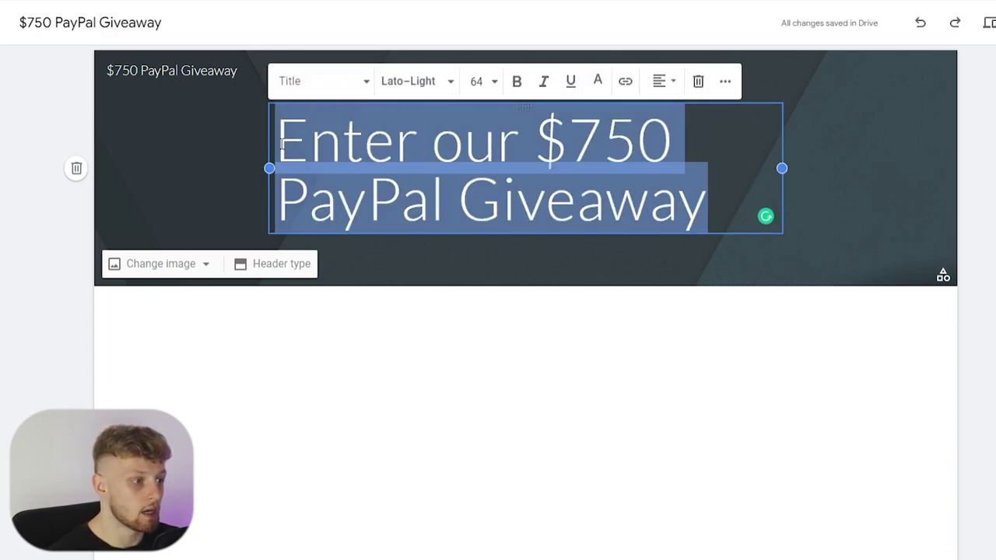
{"action": "left_click", "coordinate": [674, 81]}
{"action": "left_click", "coordinate": [658, 120]}
{"action": "left_click", "coordinate": [668, 190]}
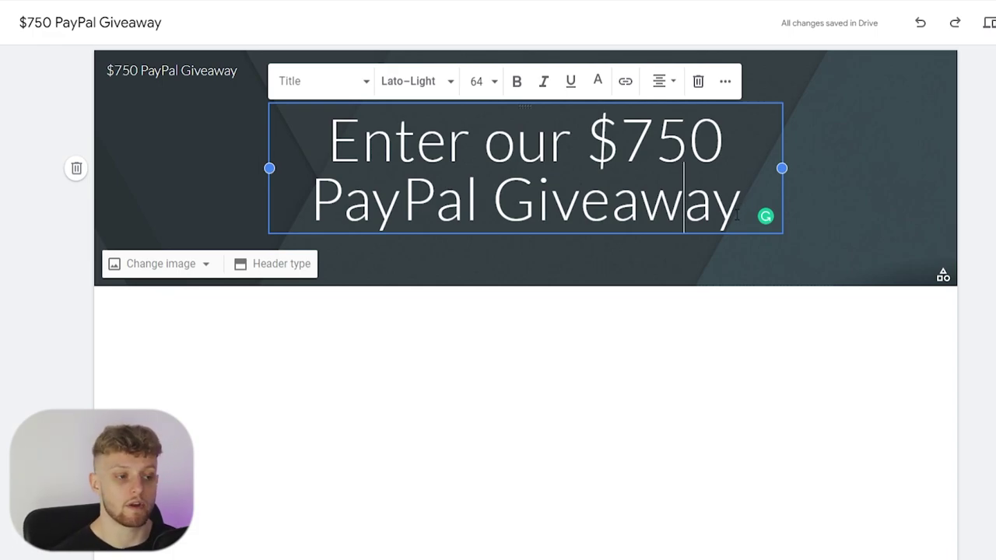
{"action": "left_click_drag", "start_coordinate": [741, 206], "coordinate": [624, 200]}
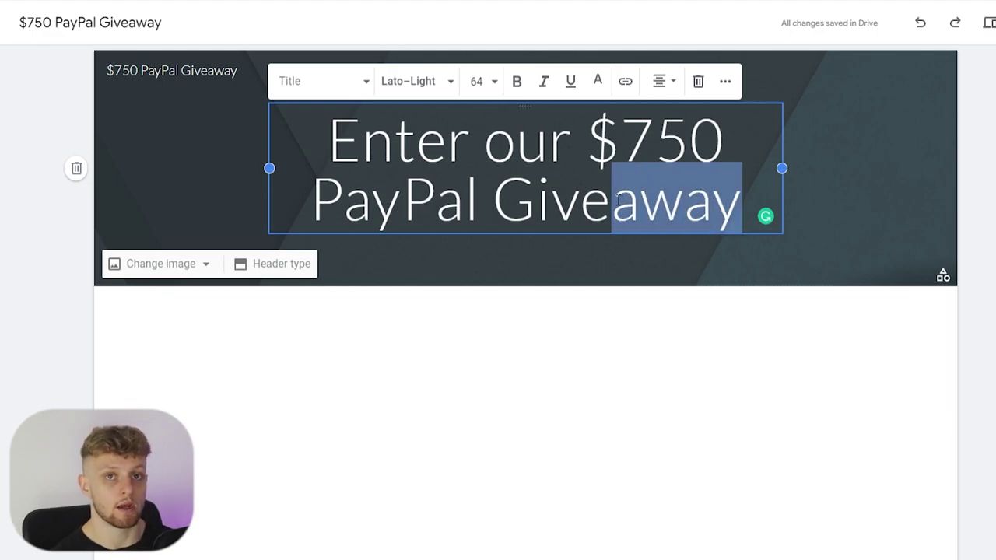
{"action": "left_click", "coordinate": [661, 175]}
Step: Set the header title font to Lato Black, after first trying Impact
{"action": "left_click_drag", "start_coordinate": [746, 204], "coordinate": [333, 138]}
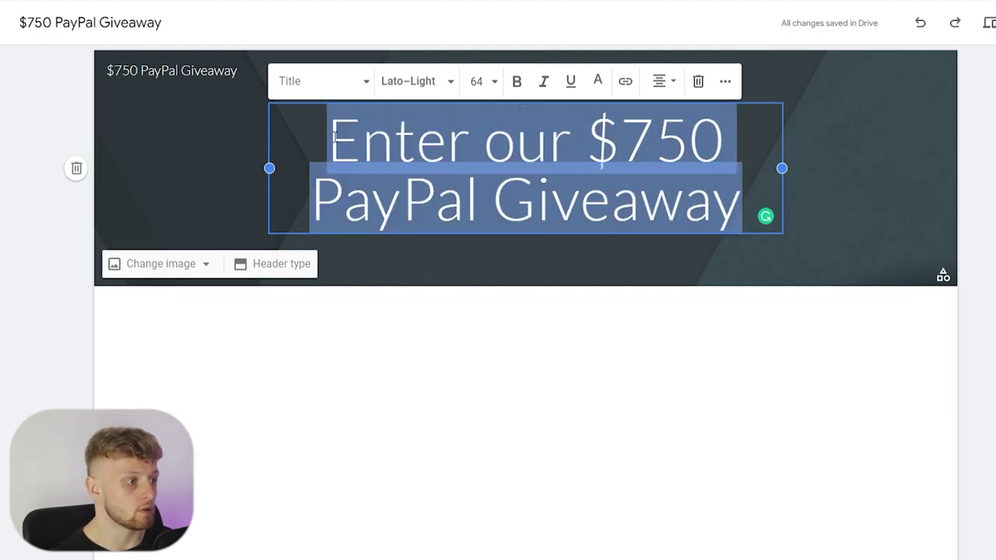
{"action": "left_click", "coordinate": [413, 84]}
{"action": "scroll", "coordinate": [467, 319], "scroll_direction": "down", "scroll_amount": 3}
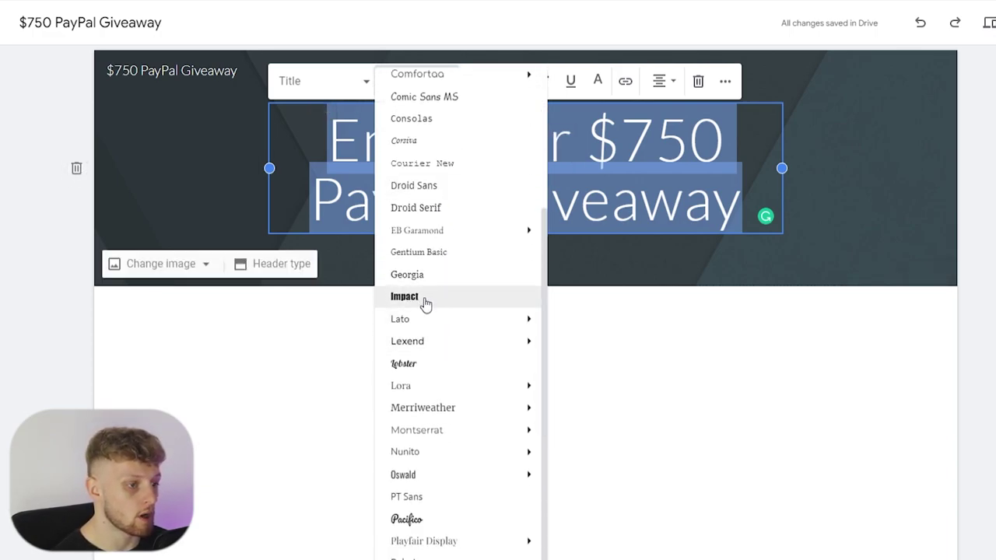
{"action": "left_click", "coordinate": [405, 296]}
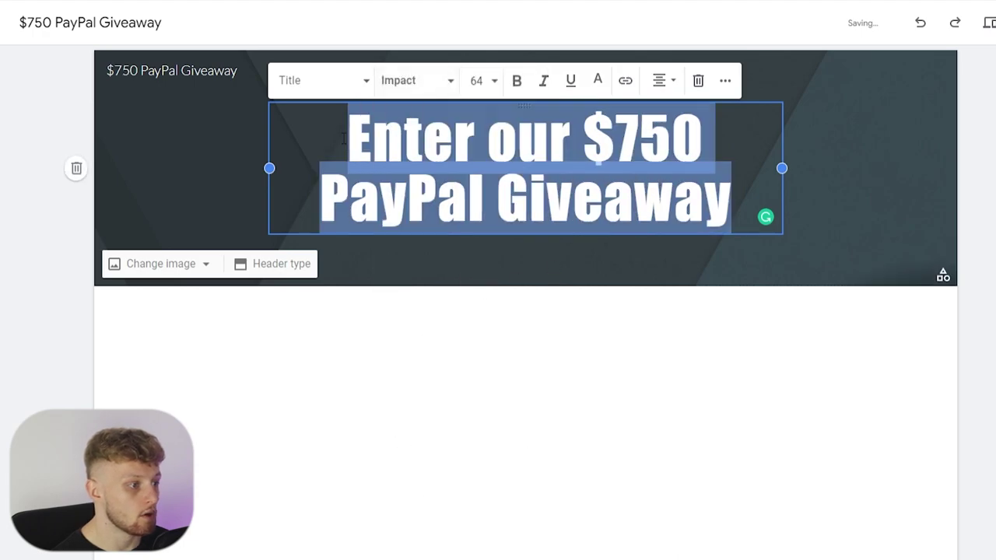
{"action": "left_click", "coordinate": [420, 80]}
{"action": "scroll", "coordinate": [444, 322], "scroll_direction": "down", "scroll_amount": 3}
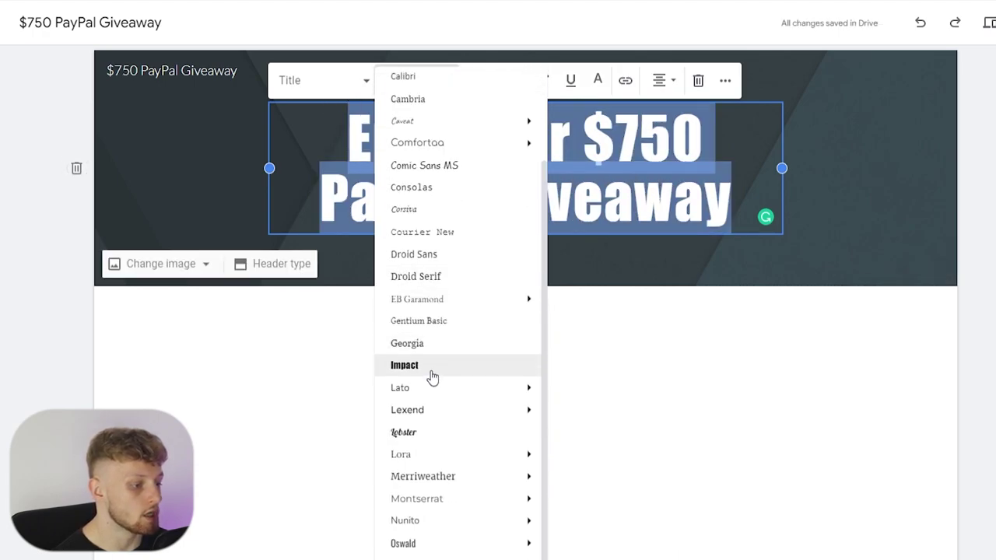
{"action": "scroll", "coordinate": [432, 377], "scroll_direction": "down", "scroll_amount": 1}
{"action": "mouse_move", "coordinate": [454, 324]}
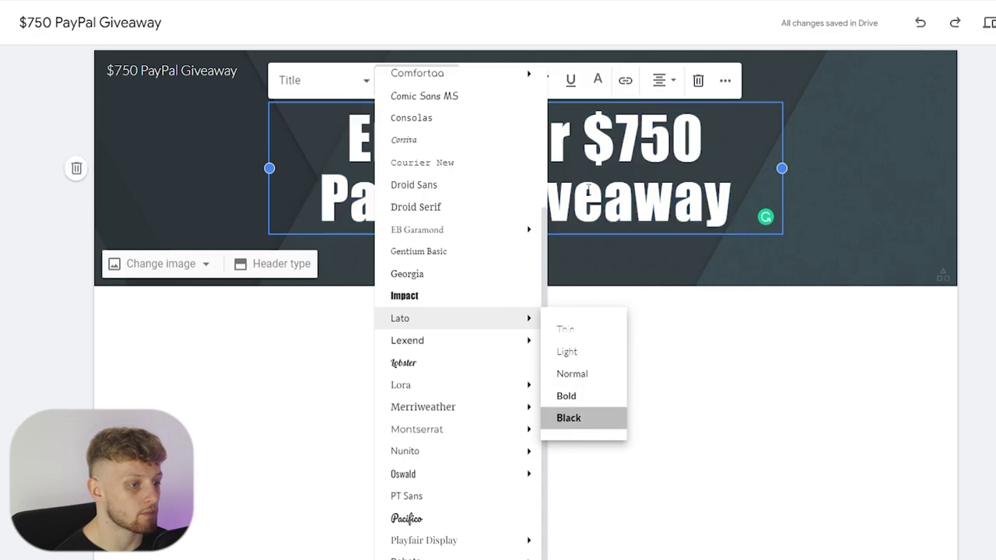
{"action": "left_click", "coordinate": [568, 417]}
{"action": "left_click", "coordinate": [740, 340]}
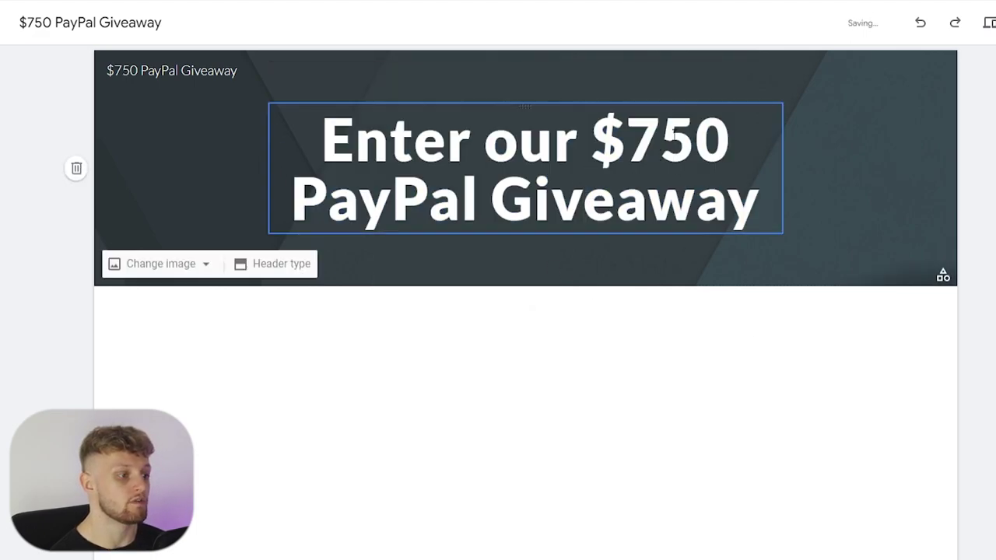
Step: Paste 'Gift Card' after PayPal and underline '$750 PayPal Gift Card Giveaway'
{"action": "left_click", "coordinate": [498, 200]}
{"action": "type", "text": "Gift Card"}
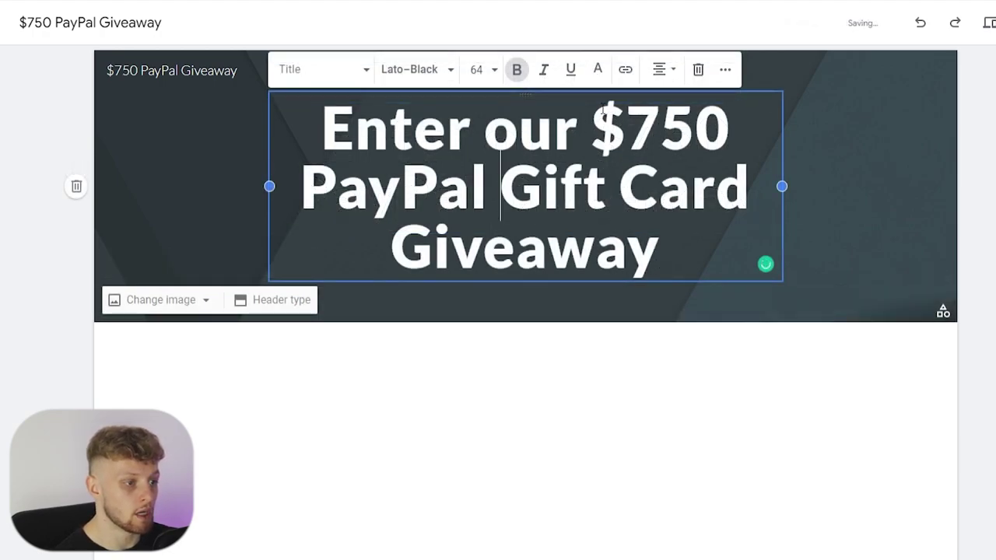
{"action": "left_click_drag", "start_coordinate": [602, 122], "coordinate": [721, 229]}
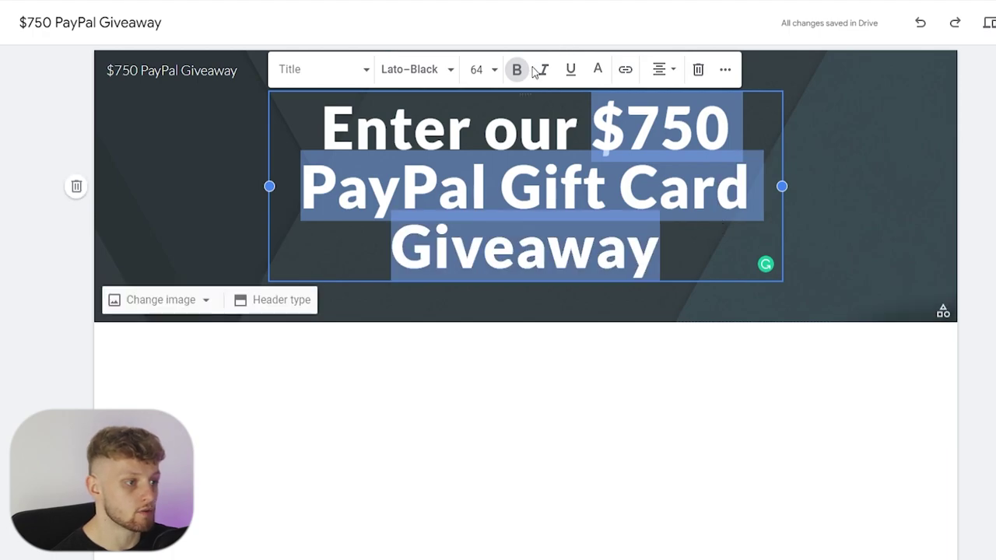
{"action": "left_click", "coordinate": [571, 69]}
{"action": "left_click", "coordinate": [619, 187]}
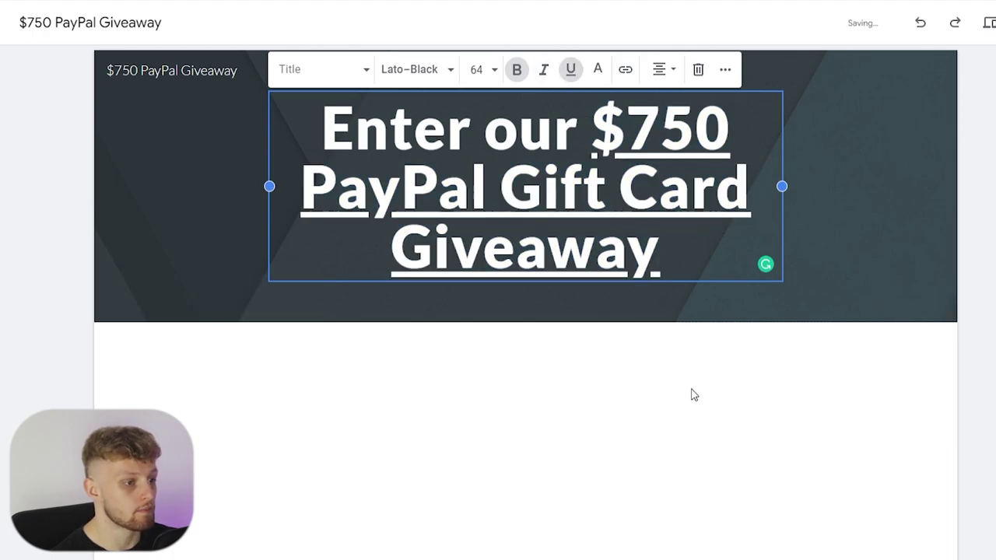
{"action": "left_click", "coordinate": [849, 124]}
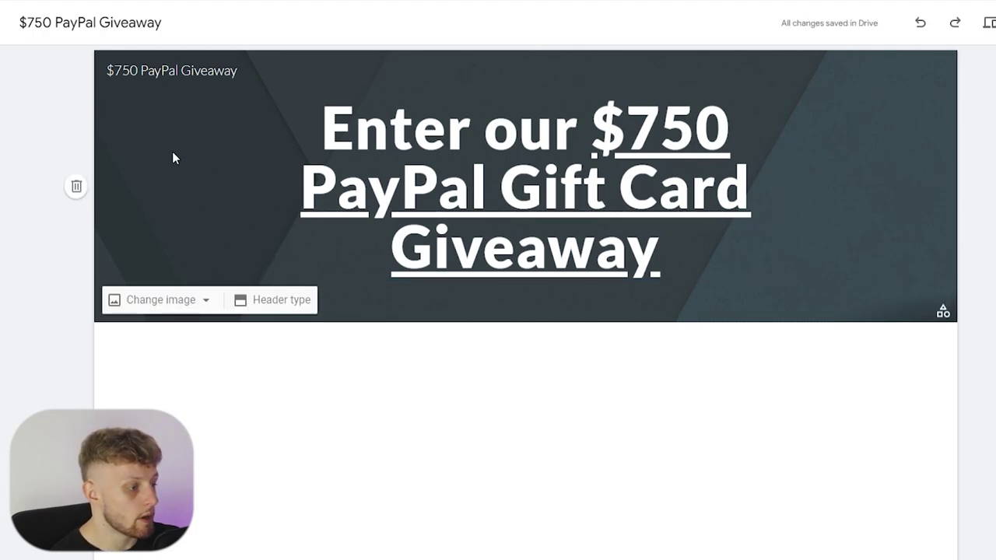
{"action": "left_click", "coordinate": [260, 302]}
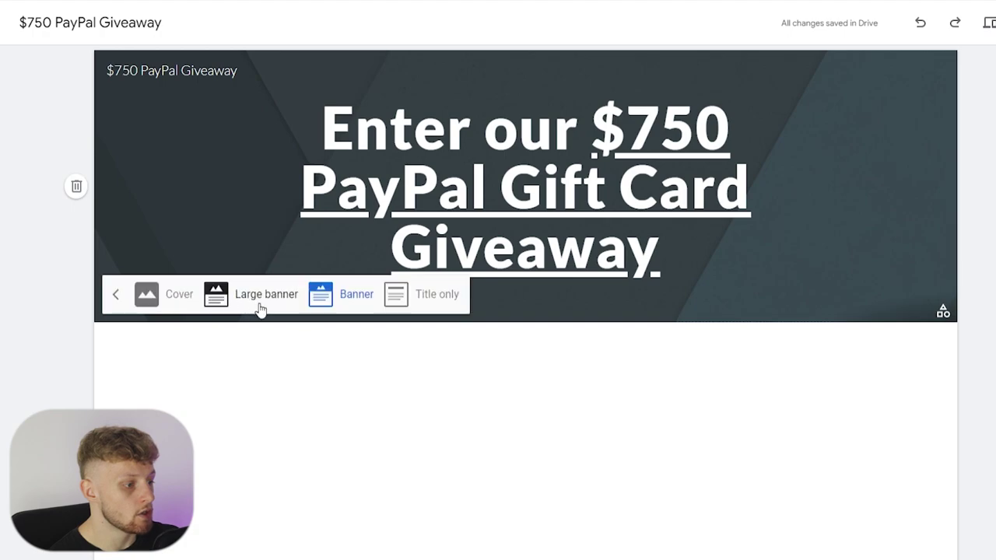
{"action": "left_click", "coordinate": [396, 294]}
{"action": "left_click", "coordinate": [364, 191]}
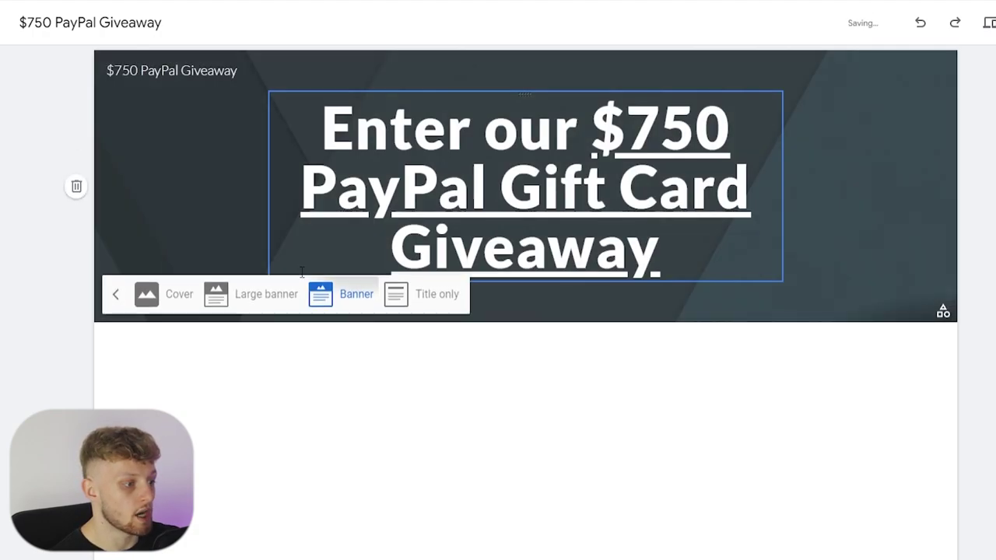
{"action": "left_click", "coordinate": [264, 303]}
{"action": "left_click", "coordinate": [173, 398]}
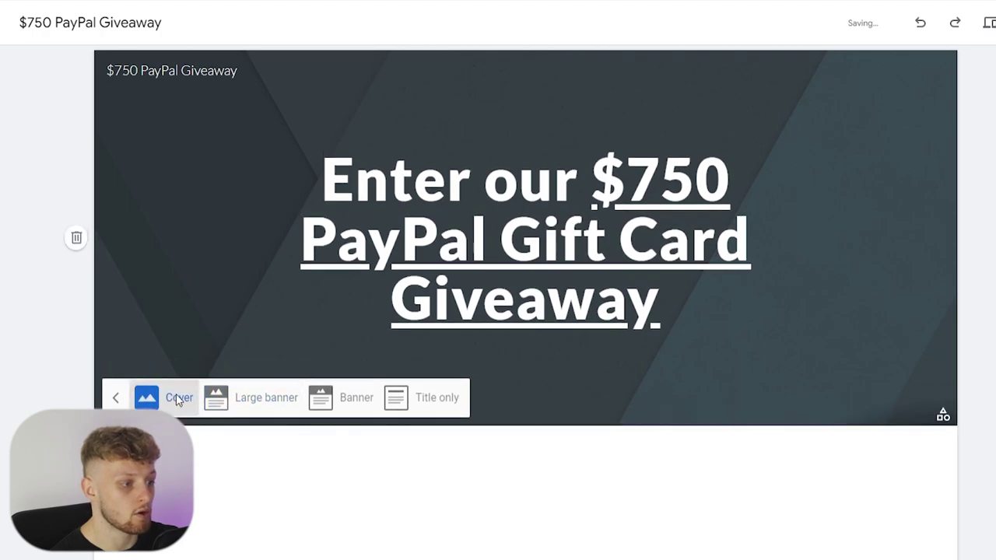
{"action": "scroll", "coordinate": [344, 318], "scroll_direction": "down", "scroll_amount": 2}
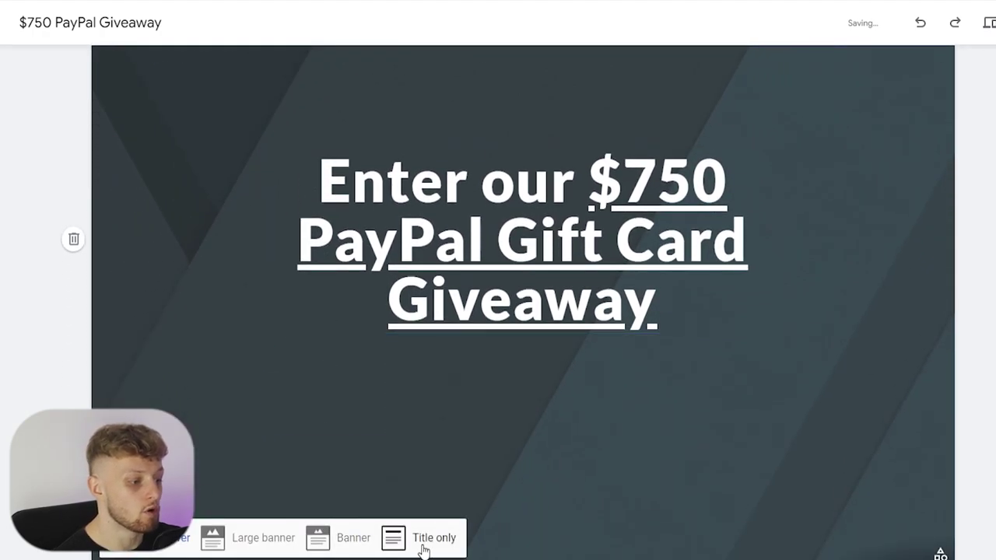
{"action": "left_click", "coordinate": [328, 536]}
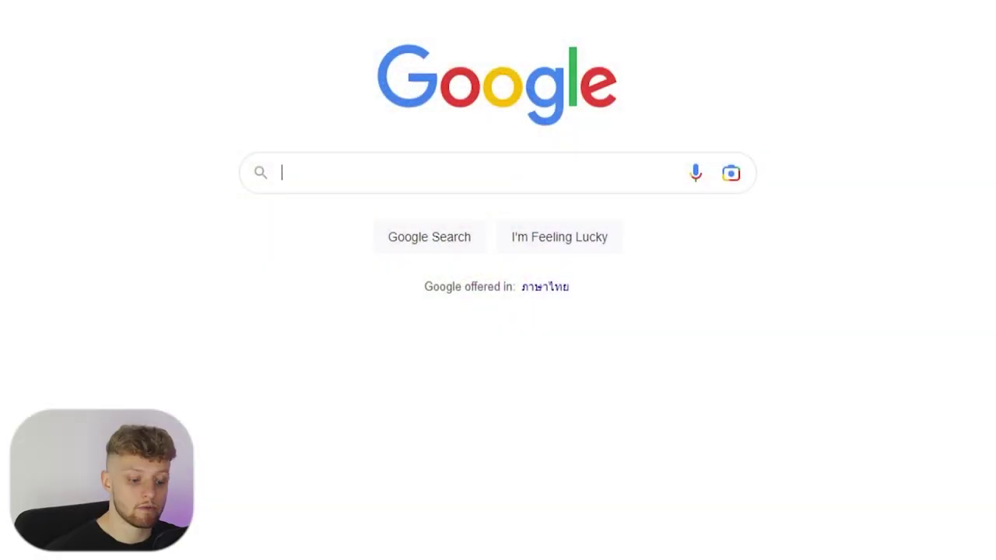
Step: Search Google for 'paypal gift card' and preview PayPal gift card and logo images
{"action": "type", "text": "paypal gi"}
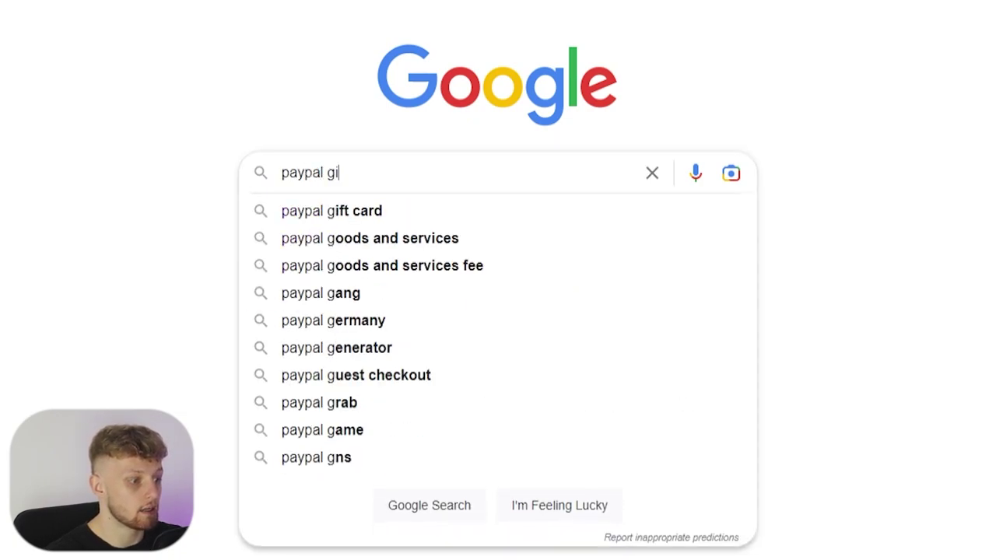
{"action": "type", "text": "ft card"}
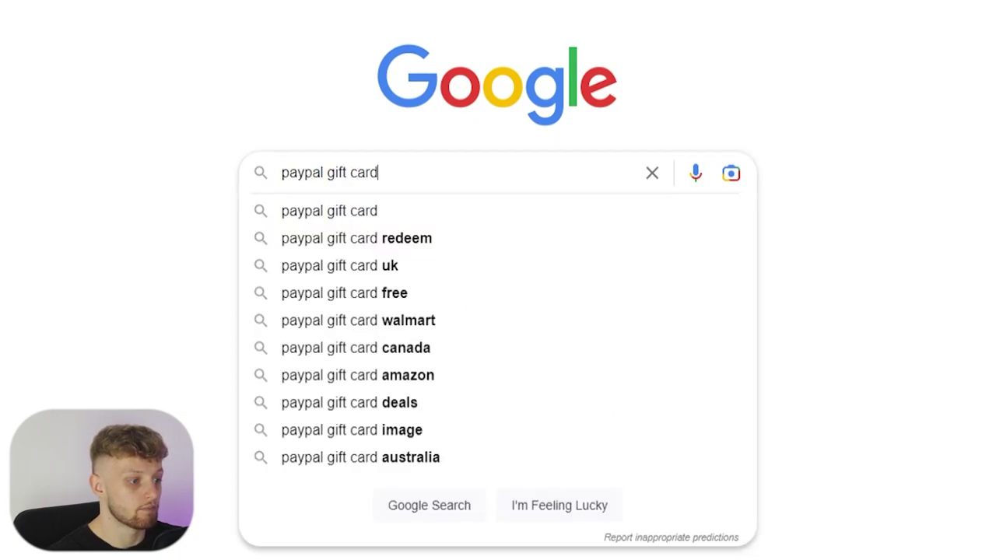
{"action": "key", "text": "Return"}
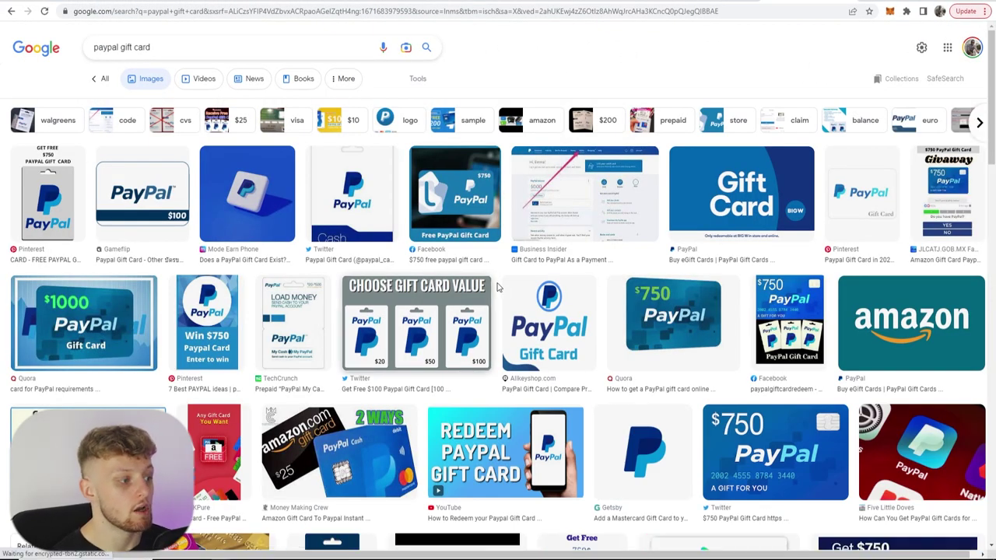
{"action": "left_click", "coordinate": [115, 332]}
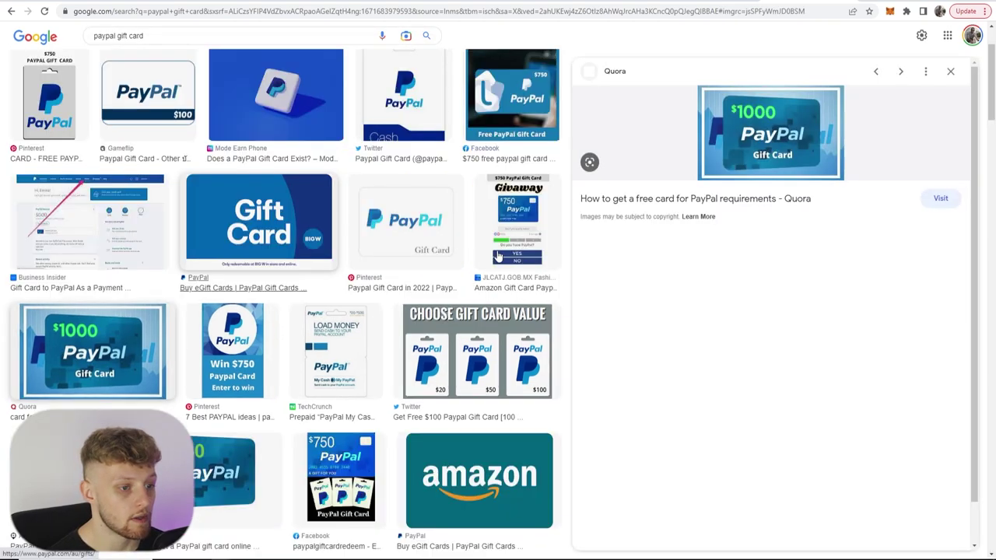
{"action": "scroll", "coordinate": [799, 219], "scroll_direction": "down", "scroll_amount": 1}
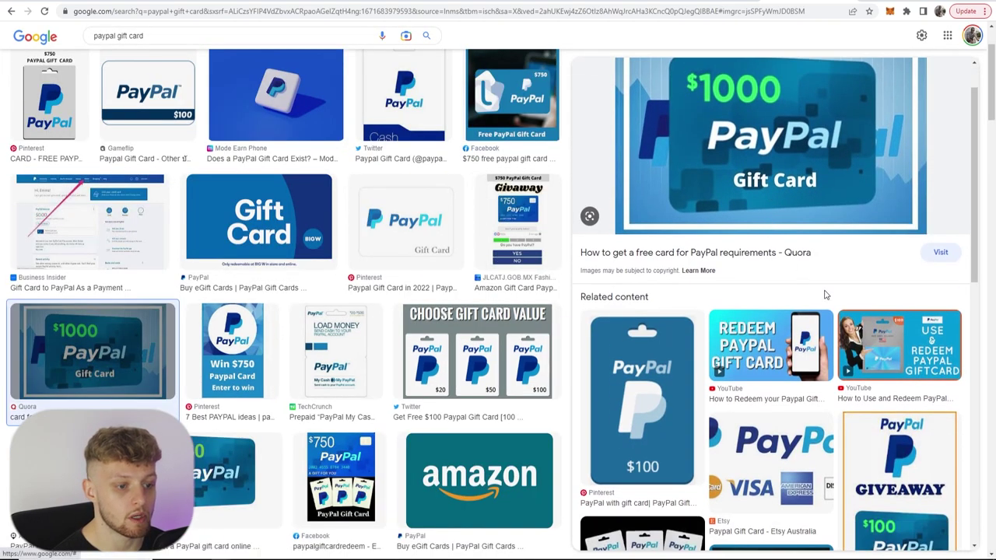
{"action": "left_click", "coordinate": [275, 95]}
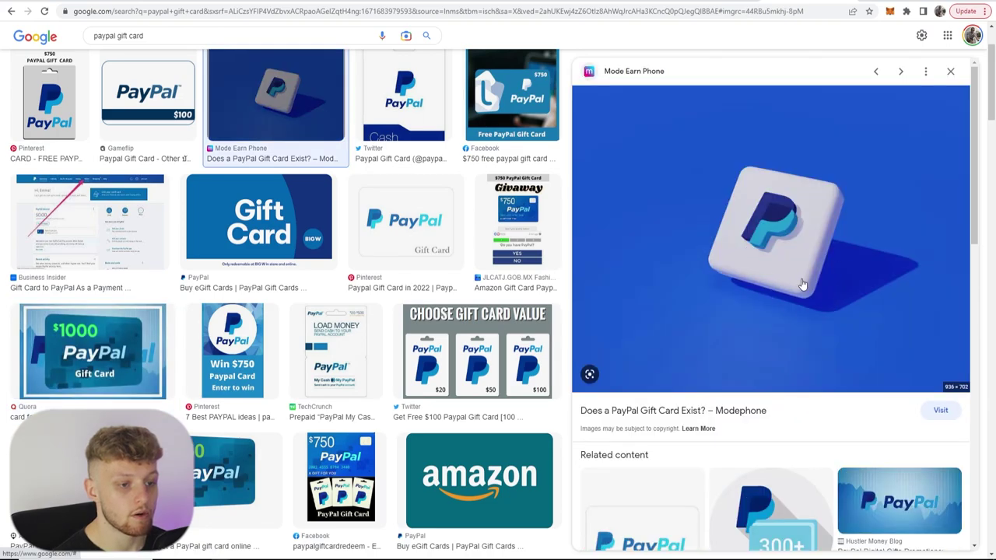
{"action": "scroll", "coordinate": [803, 284], "scroll_direction": "down", "scroll_amount": 3}
{"action": "scroll", "coordinate": [902, 280], "scroll_direction": "down", "scroll_amount": 5}
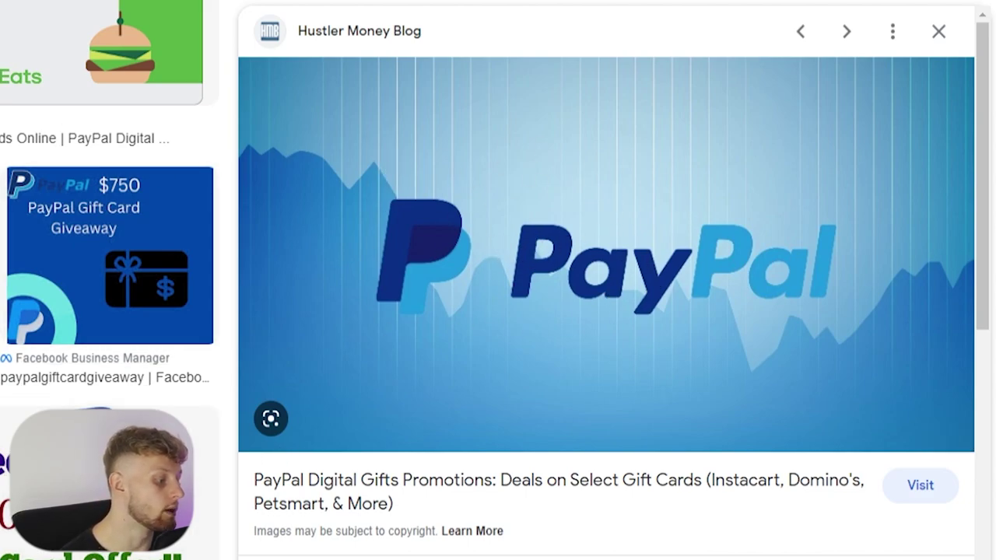
{"action": "right_click", "coordinate": [506, 204]}
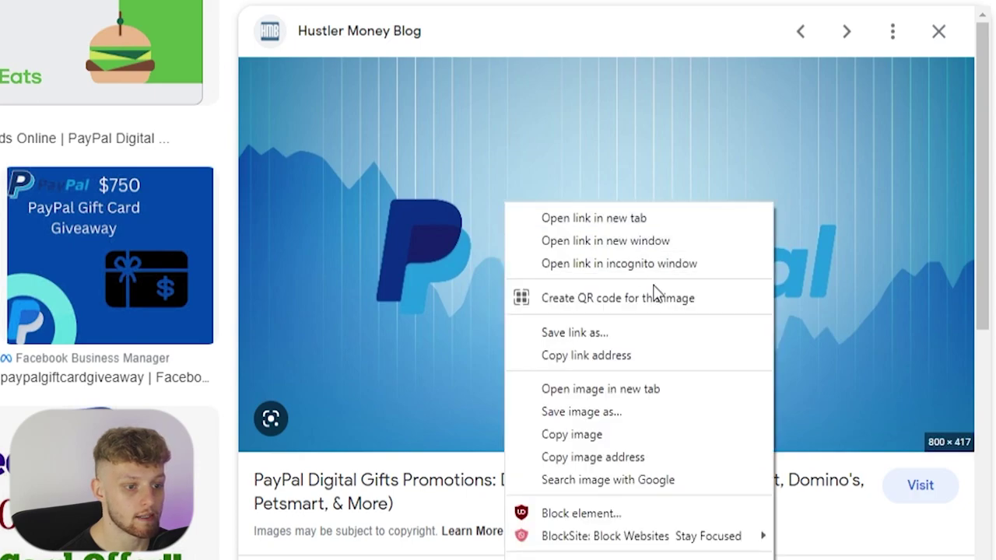
{"action": "key", "text": "Escape"}
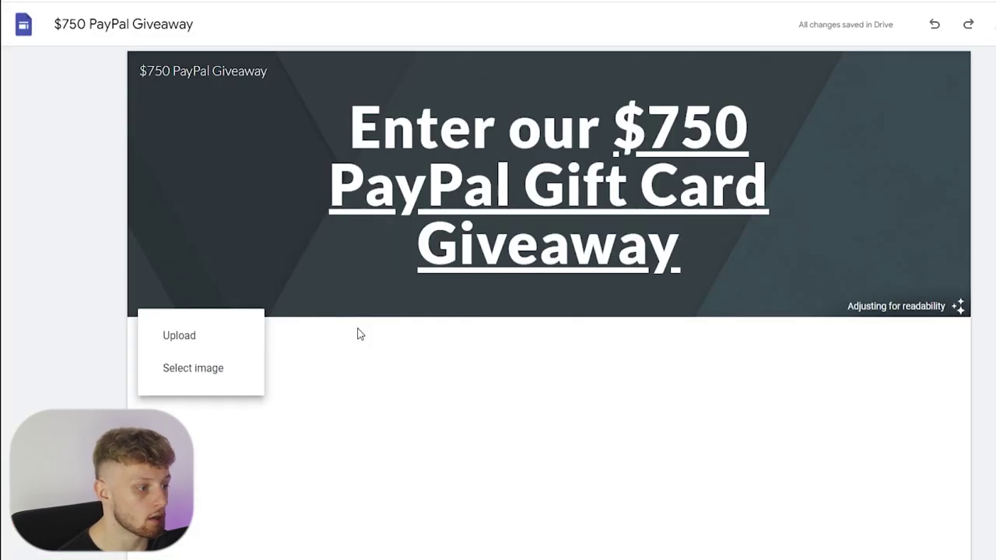
Step: Upload the paypal image from Downloads as the header background
{"action": "left_click", "coordinate": [200, 335]}
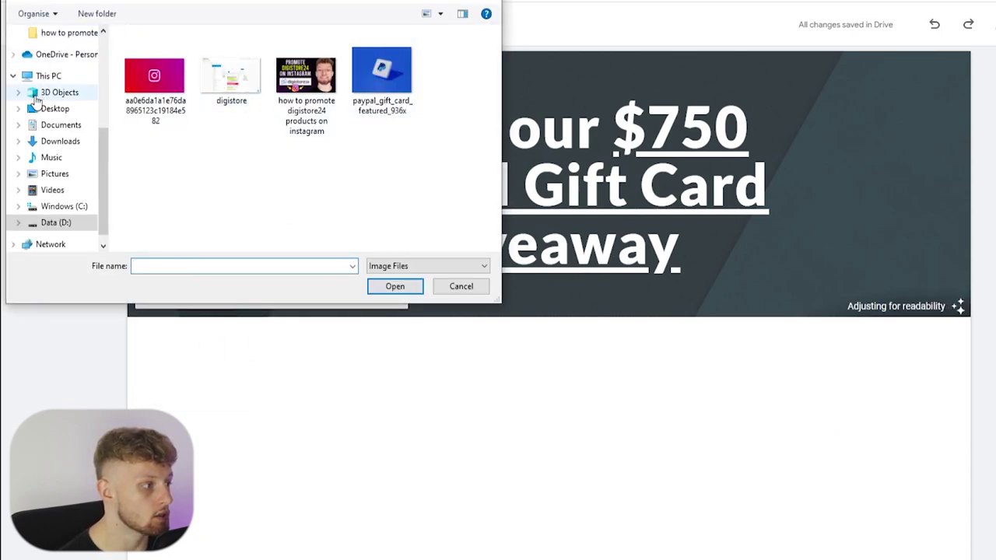
{"action": "left_click", "coordinate": [47, 140]}
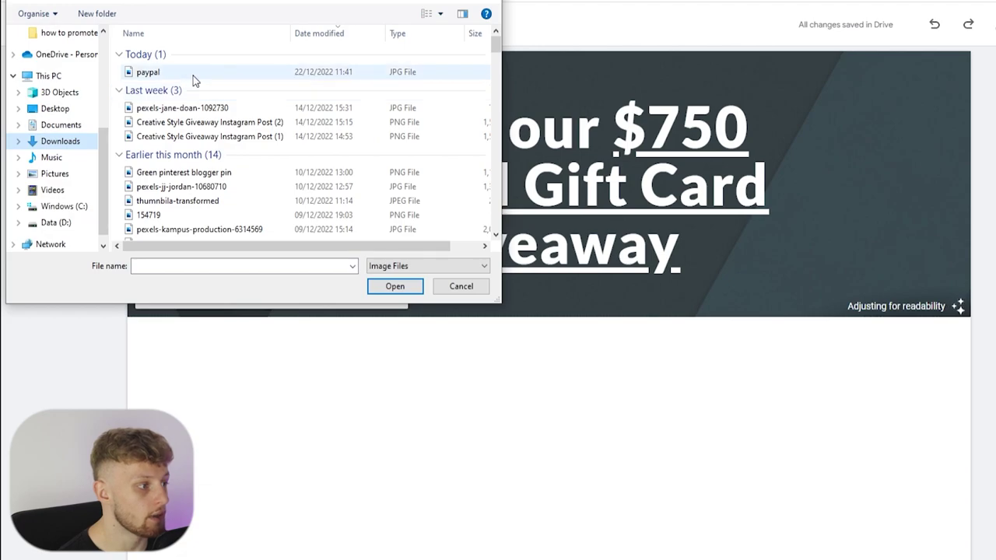
{"action": "left_click", "coordinate": [193, 75]}
{"action": "double_click", "coordinate": [193, 75]}
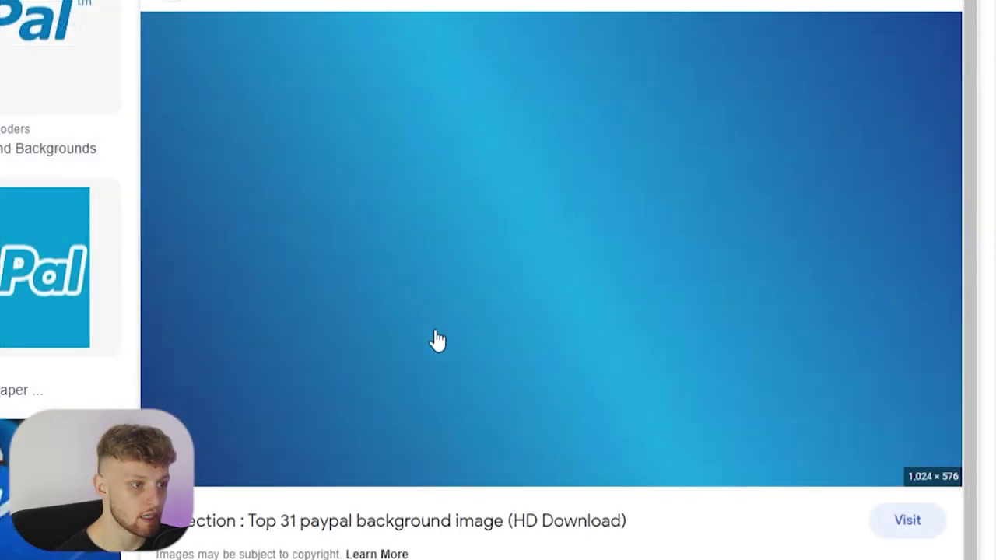
Step: Save the plain blue 1,024 × 576 PayPal background image to disk
{"action": "left_click_drag", "start_coordinate": [436, 340], "coordinate": [487, 118]}
{"action": "right_click", "coordinate": [488, 123]}
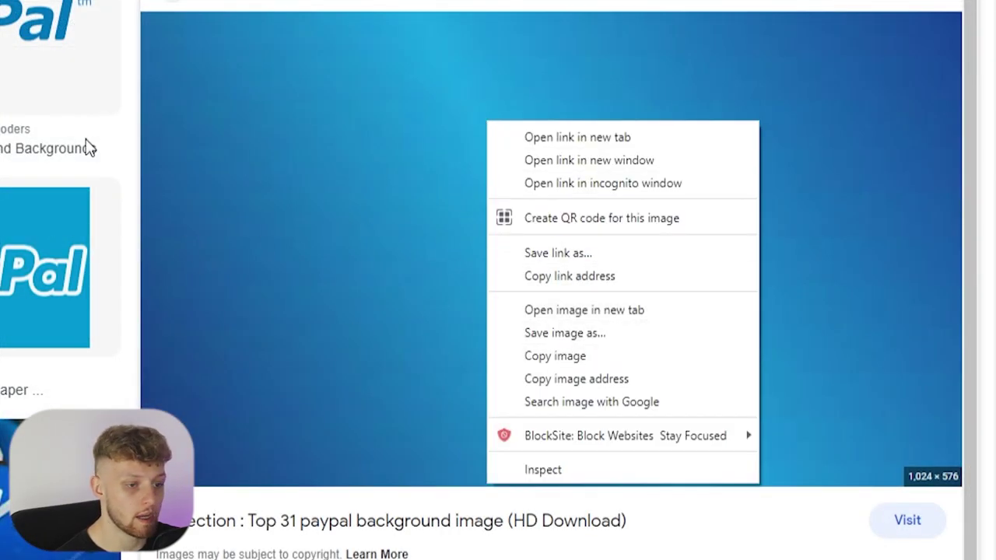
{"action": "left_click", "coordinate": [574, 334]}
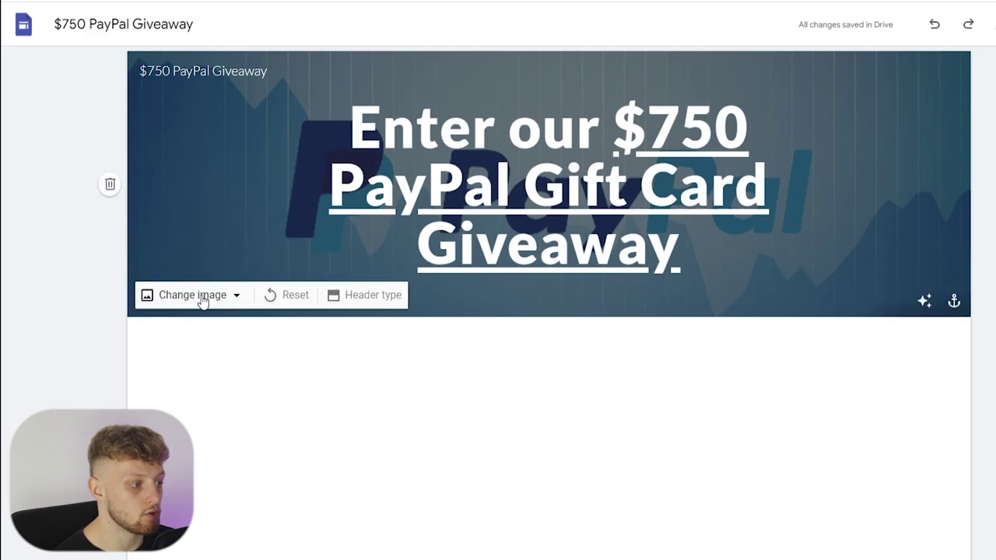
Step: Replace the header background with the 'images' file from Downloads
{"action": "left_click", "coordinate": [200, 296]}
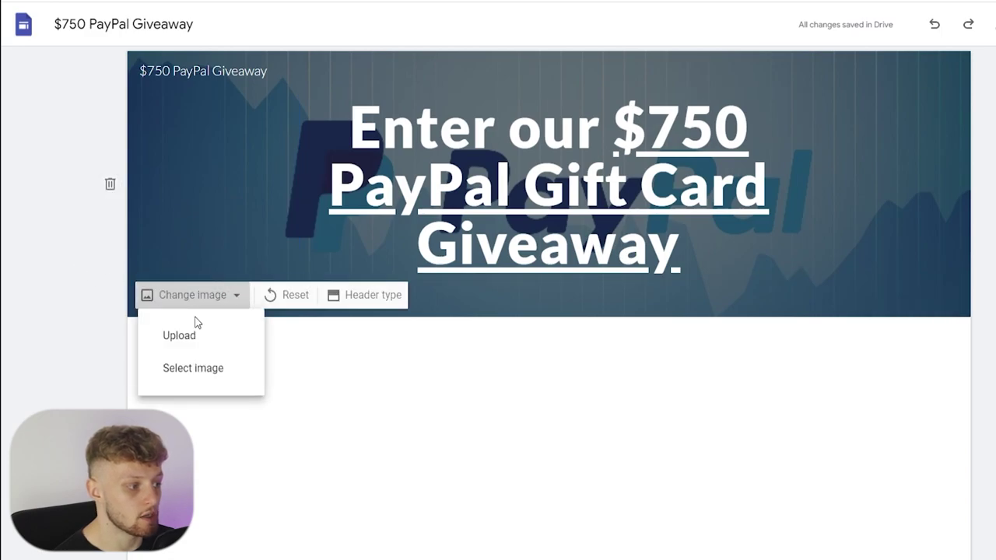
{"action": "left_click", "coordinate": [199, 335]}
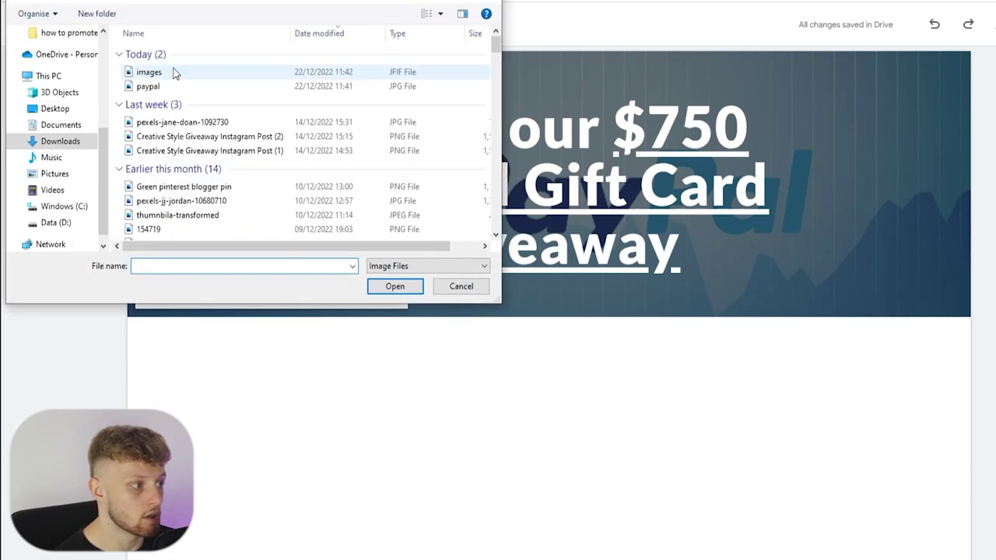
{"action": "double_click", "coordinate": [173, 71]}
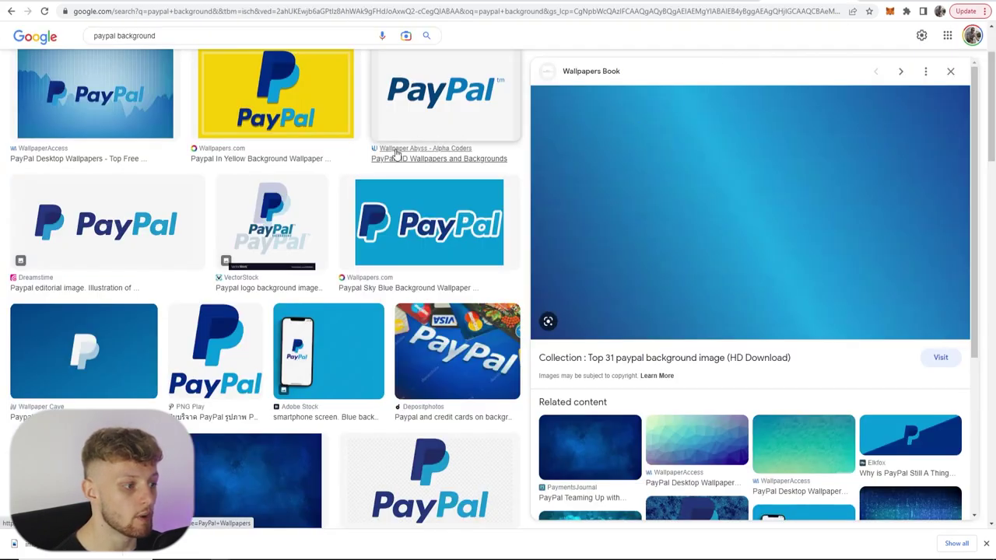
Step: Search images for 'paypal gift card', then 'paypal logo', and save a PayPal logo as PayPal.svg
{"action": "scroll", "coordinate": [553, 187], "scroll_direction": "up", "scroll_amount": 2}
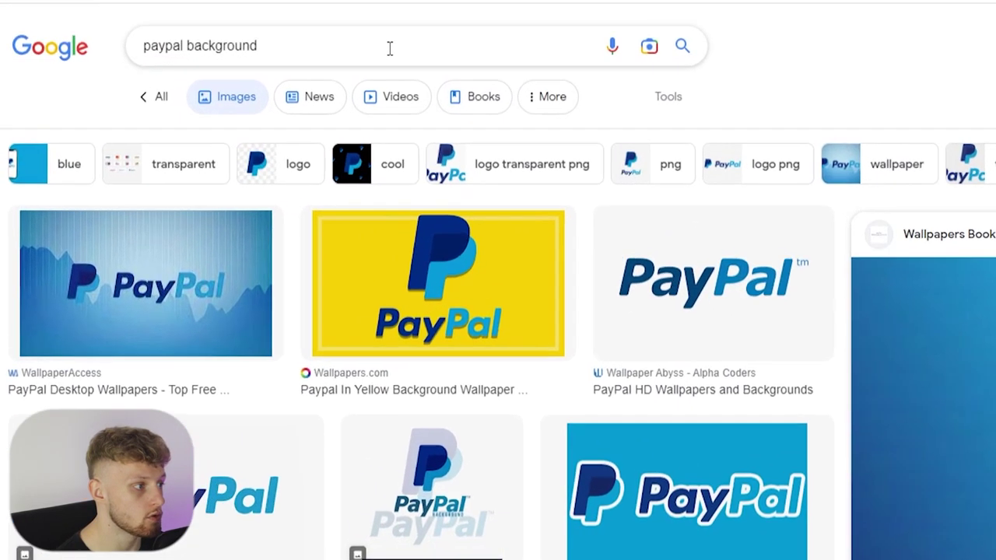
{"action": "left_click_drag", "start_coordinate": [245, 48], "coordinate": [124, 47]}
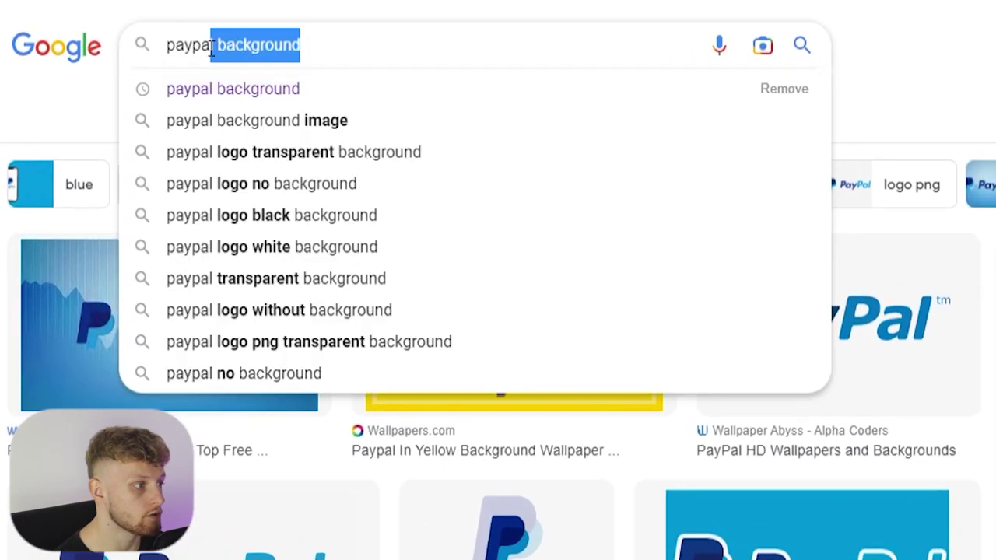
{"action": "type", "text": "gift card"}
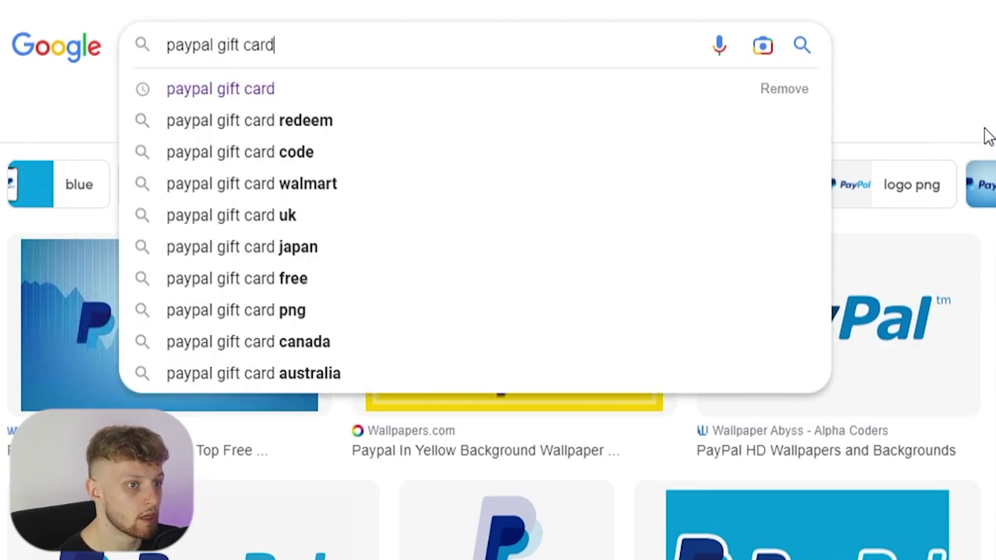
{"action": "key", "text": "Return"}
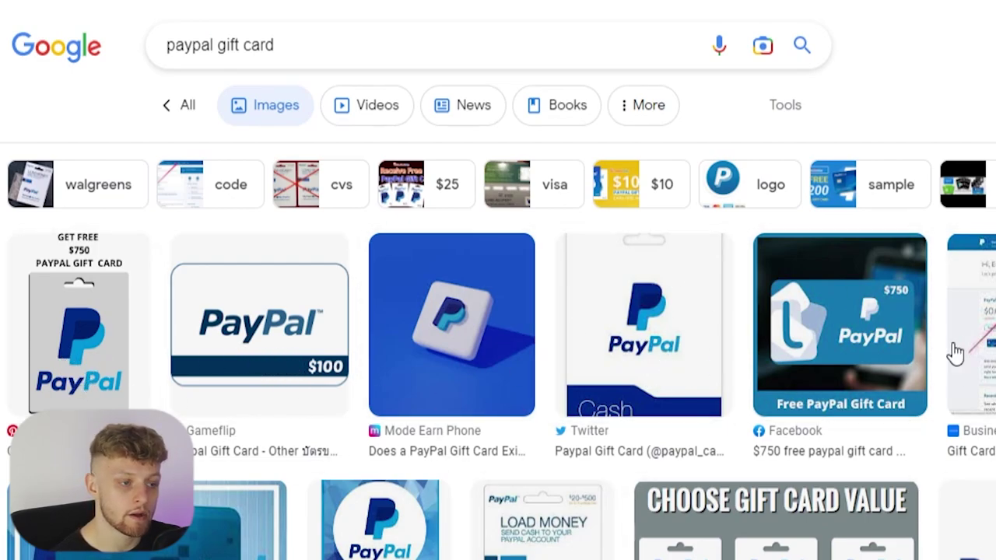
{"action": "left_click_drag", "start_coordinate": [275, 45], "coordinate": [221, 46]}
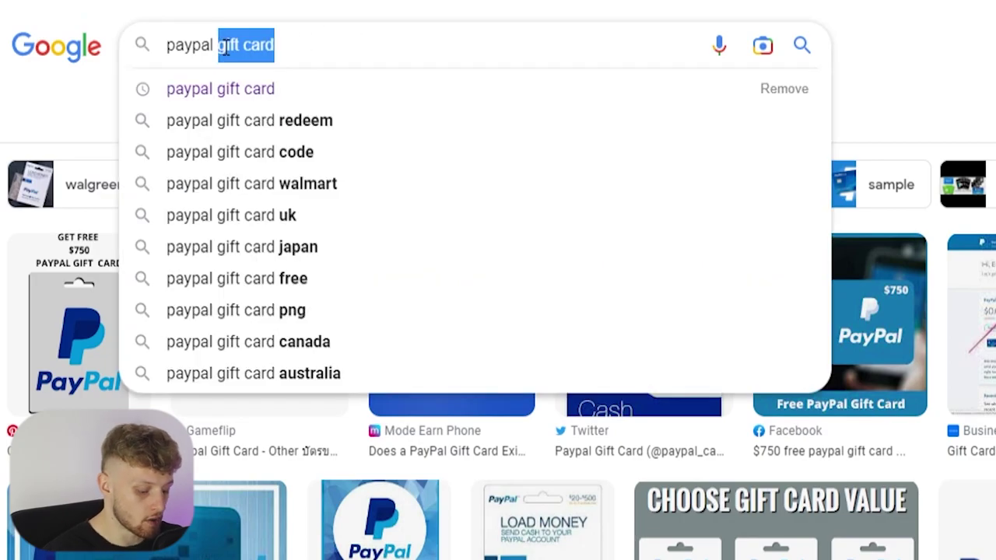
{"action": "type", "text": "logo"}
{"action": "key", "text": "Return"}
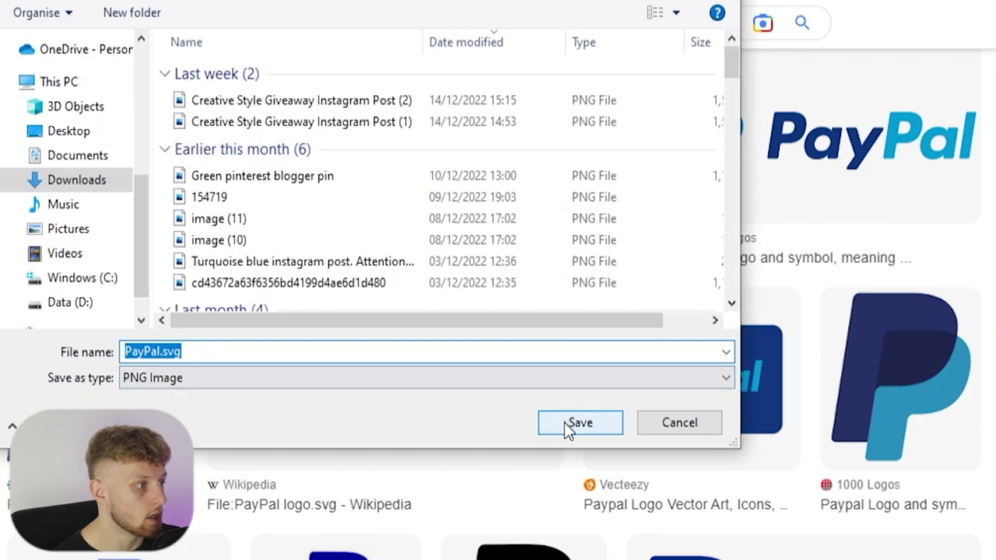
{"action": "left_click", "coordinate": [565, 423]}
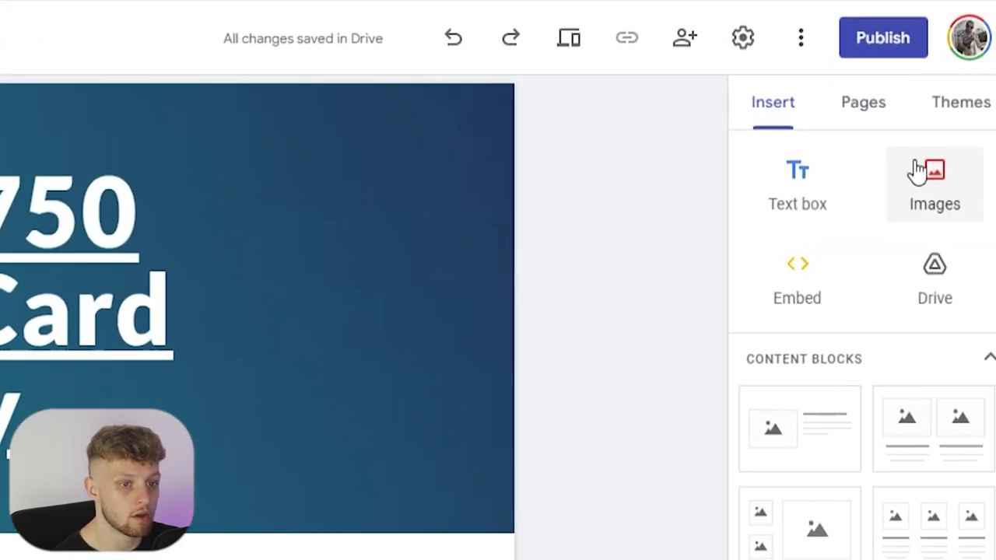
Step: Upload the PayPal logo image, enlarge it and centre it beneath the header
{"action": "left_click", "coordinate": [937, 204]}
{"action": "left_click", "coordinate": [933, 260]}
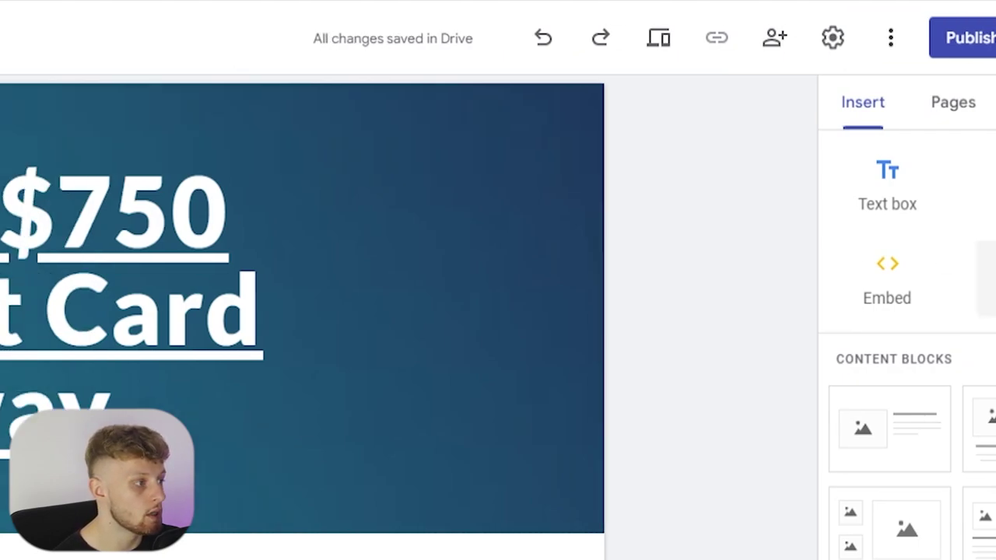
{"action": "left_click", "coordinate": [290, 126]}
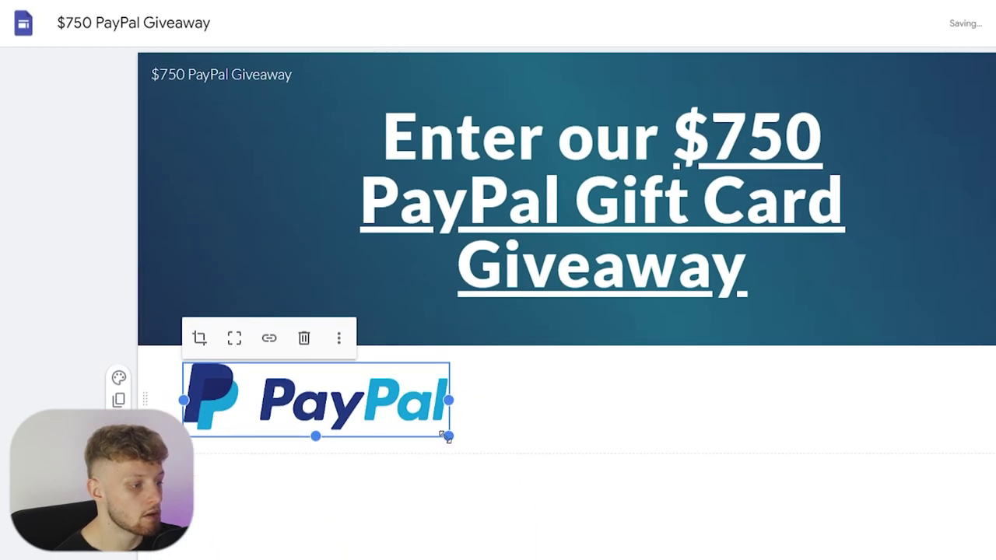
{"action": "left_click_drag", "start_coordinate": [450, 436], "coordinate": [544, 442]}
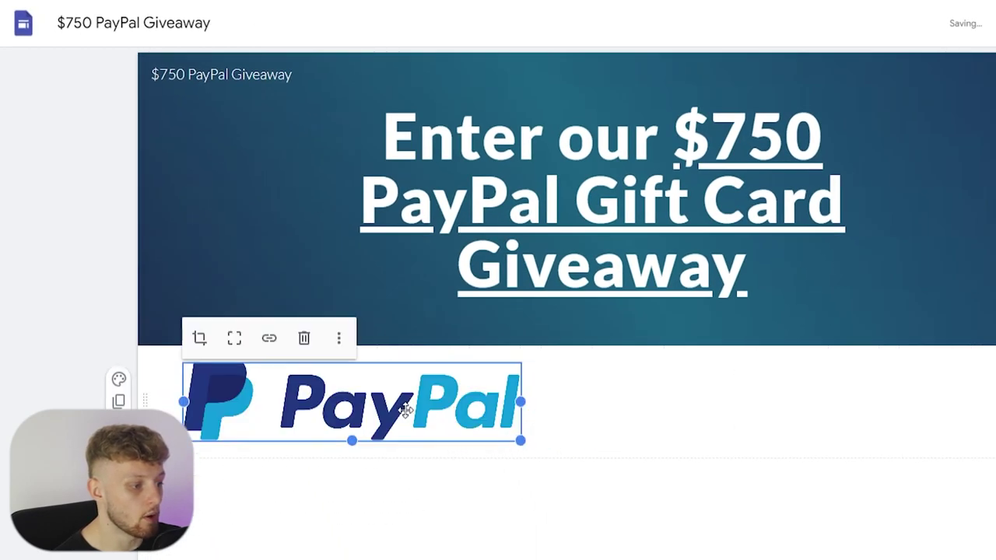
{"action": "left_click_drag", "start_coordinate": [466, 408], "coordinate": [560, 412]}
Step: Uncrop the PayPal logo so it shows in full, then select the whole offer title
{"action": "left_click", "coordinate": [605, 523]}
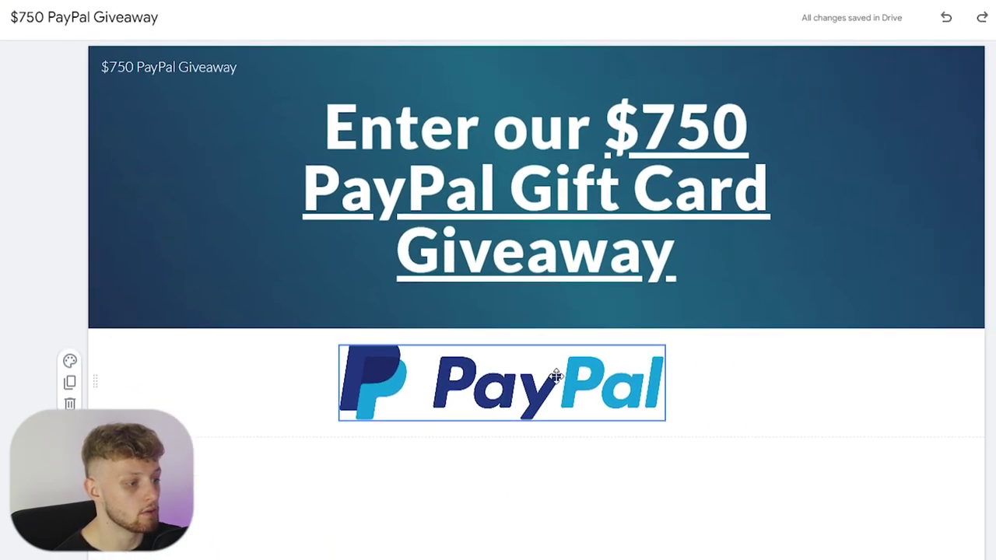
{"action": "left_click", "coordinate": [524, 428]}
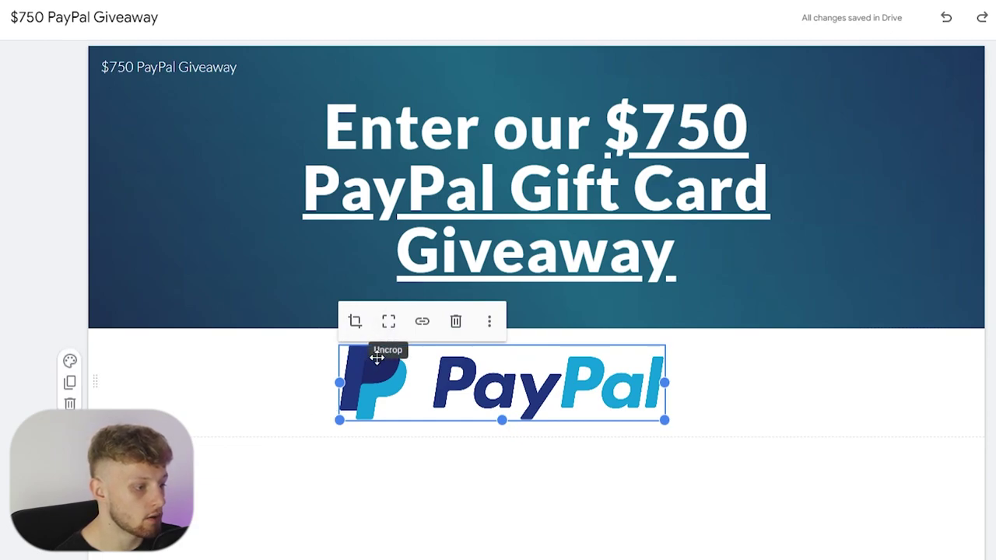
{"action": "left_click", "coordinate": [388, 328]}
{"action": "left_click", "coordinate": [480, 485]}
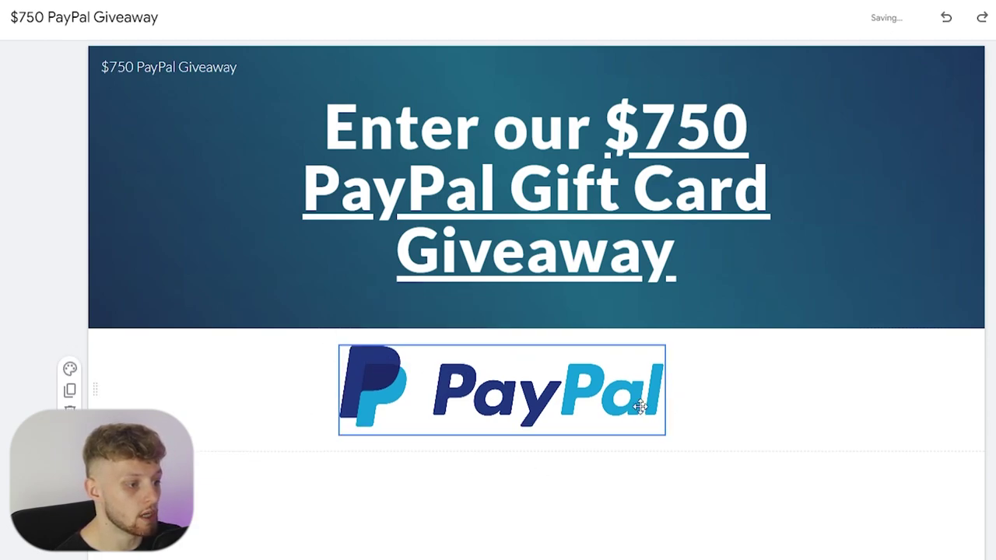
{"action": "left_click", "coordinate": [495, 400]}
{"action": "left_click", "coordinate": [702, 513]}
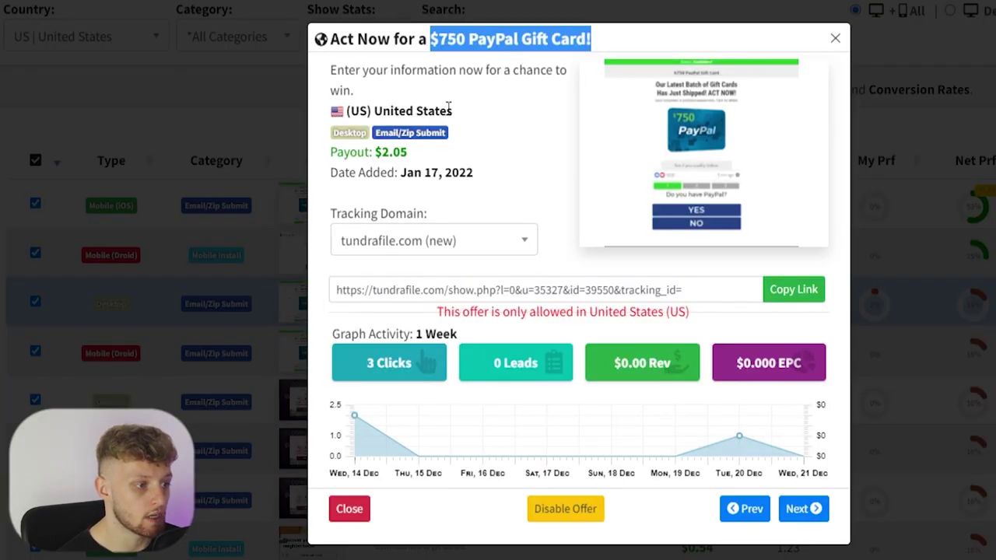
{"action": "left_click", "coordinate": [510, 64]}
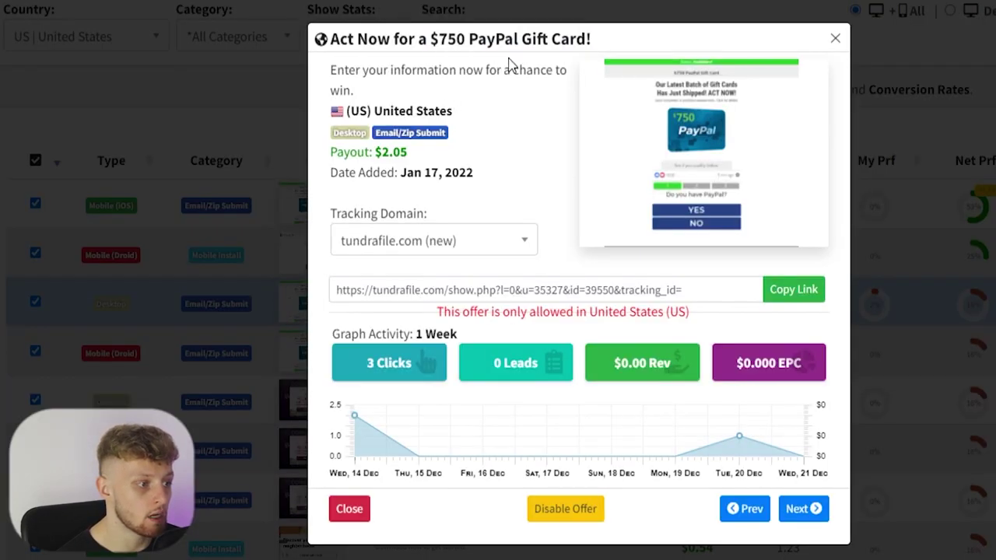
{"action": "triple_click", "coordinate": [612, 39]}
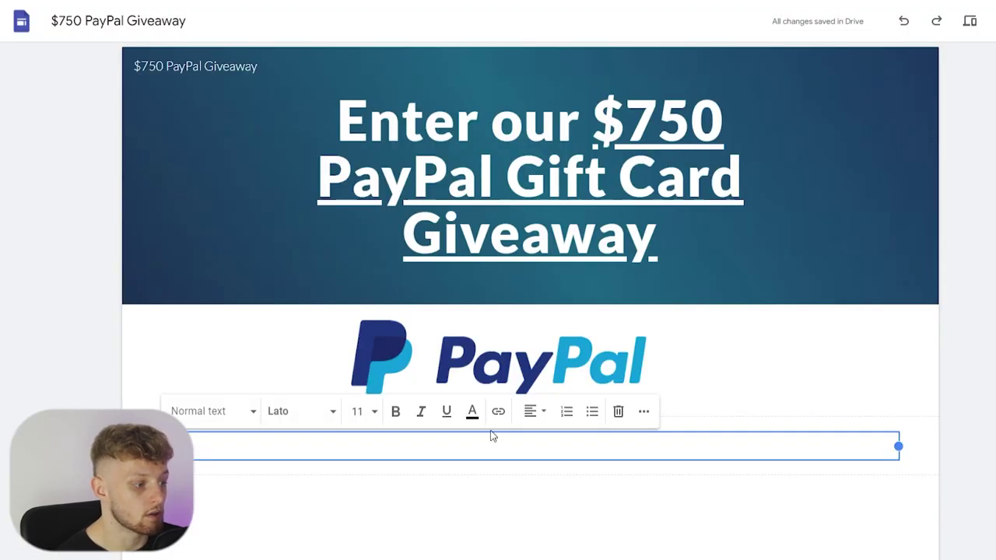
Step: Paste the offer title as a heading, enlarge it and move it beside the PayPal logo
{"action": "type", "text": "Act Now for a $750 PayPal Gift Card!"}
{"action": "triple_click", "coordinate": [328, 453]}
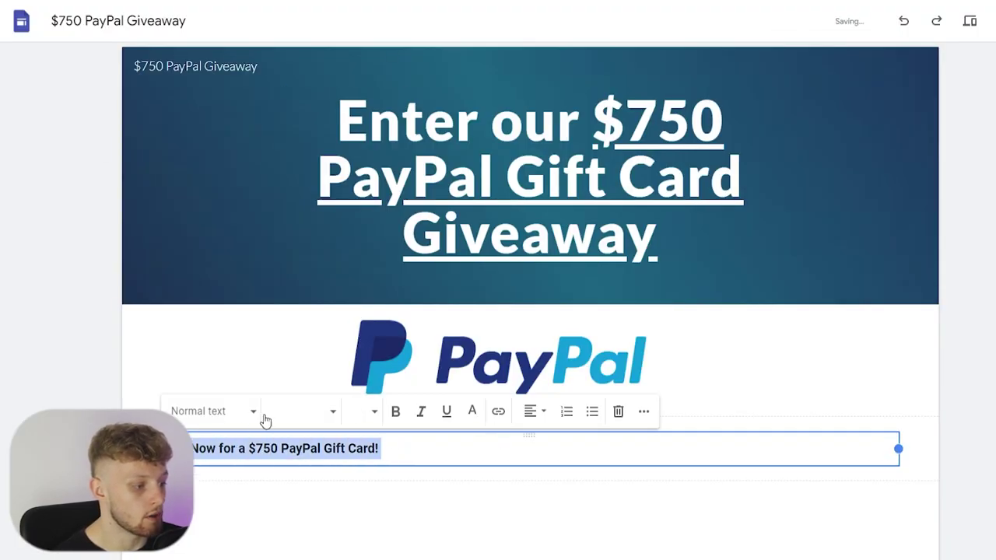
{"action": "left_click", "coordinate": [404, 453]}
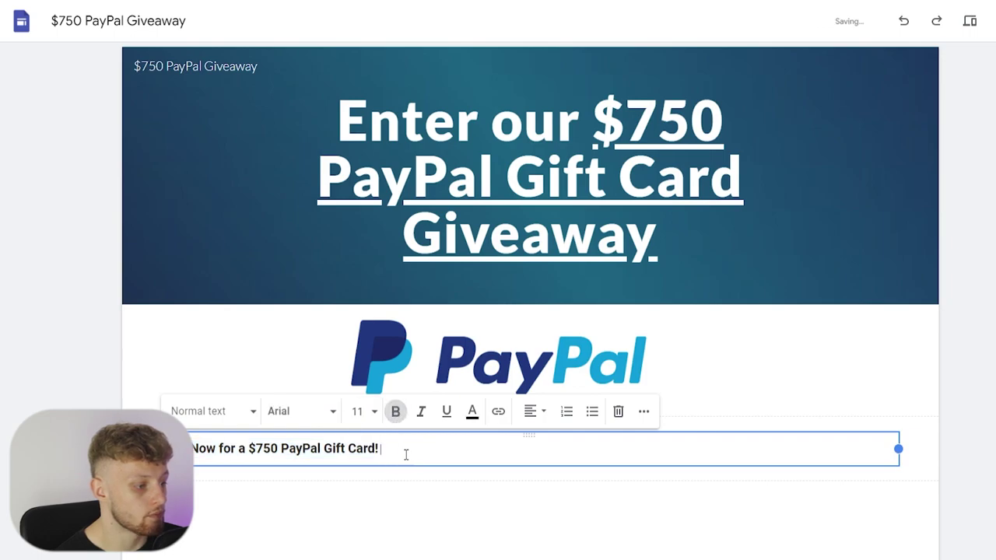
{"action": "triple_click", "coordinate": [404, 453]}
{"action": "left_click", "coordinate": [374, 412]}
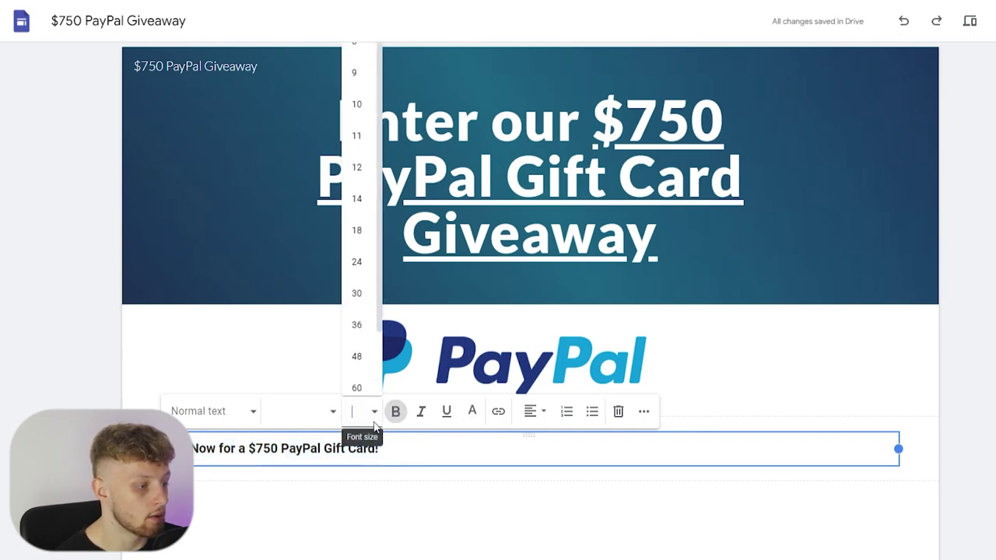
{"action": "left_click", "coordinate": [358, 441]}
{"action": "left_click_drag", "start_coordinate": [308, 437], "coordinate": [789, 379]}
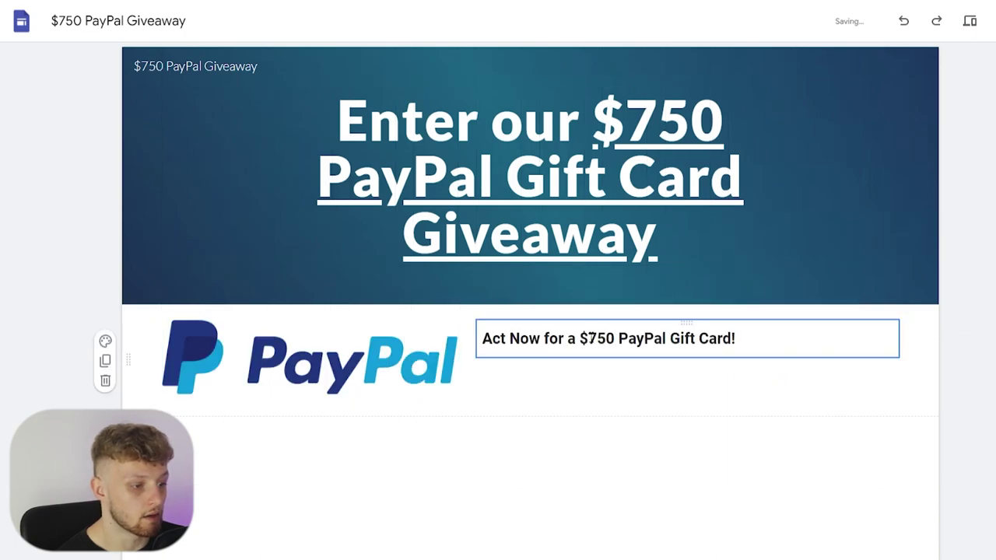
Step: Set the "Act Now for a $750 PayPal Gift Card!" heading to size 24, centre-aligned
{"action": "left_click", "coordinate": [757, 344]}
{"action": "triple_click", "coordinate": [758, 345]}
{"action": "left_click", "coordinate": [690, 305]}
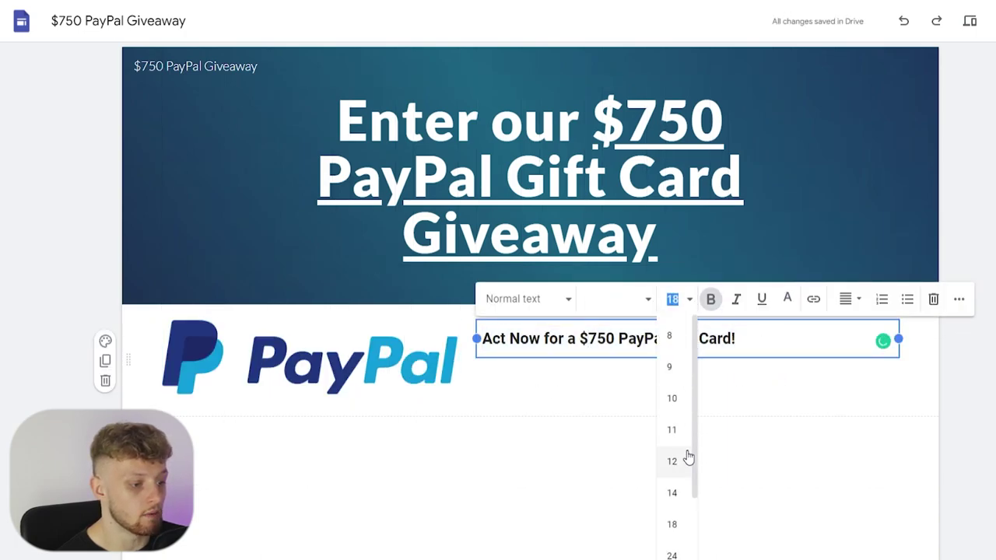
{"action": "scroll", "coordinate": [689, 456], "scroll_direction": "down", "scroll_amount": 2}
{"action": "left_click", "coordinate": [672, 389]}
{"action": "left_click", "coordinate": [846, 298]}
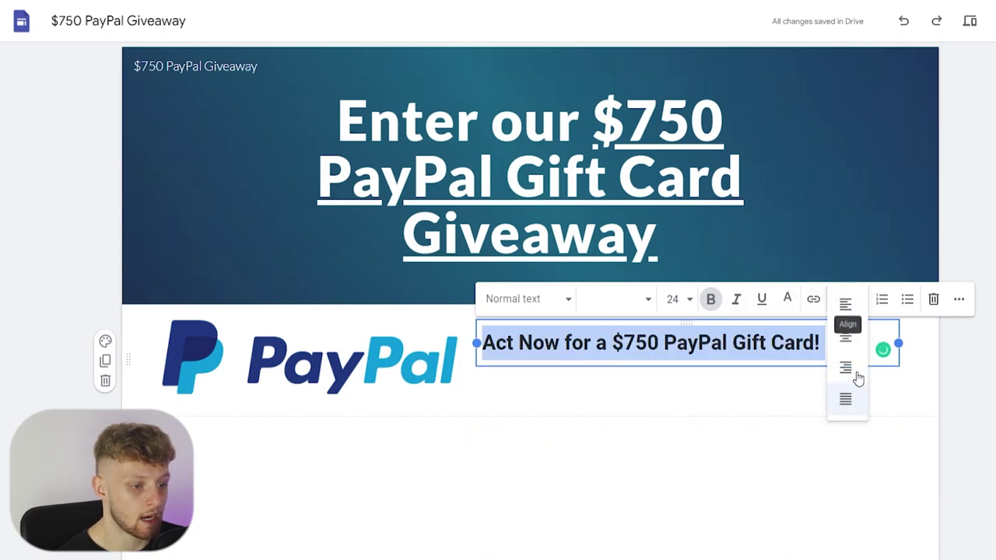
{"action": "left_click", "coordinate": [851, 342]}
{"action": "left_click", "coordinate": [736, 472]}
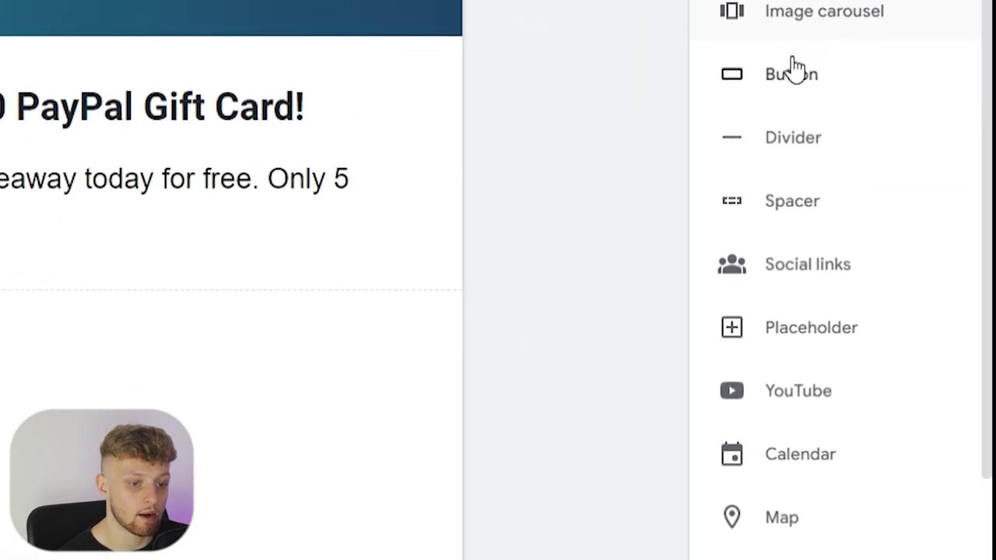
Step: Insert a widened, centred 'Enter Now' button linked to the copied offer tracking link
{"action": "left_click", "coordinate": [808, 76]}
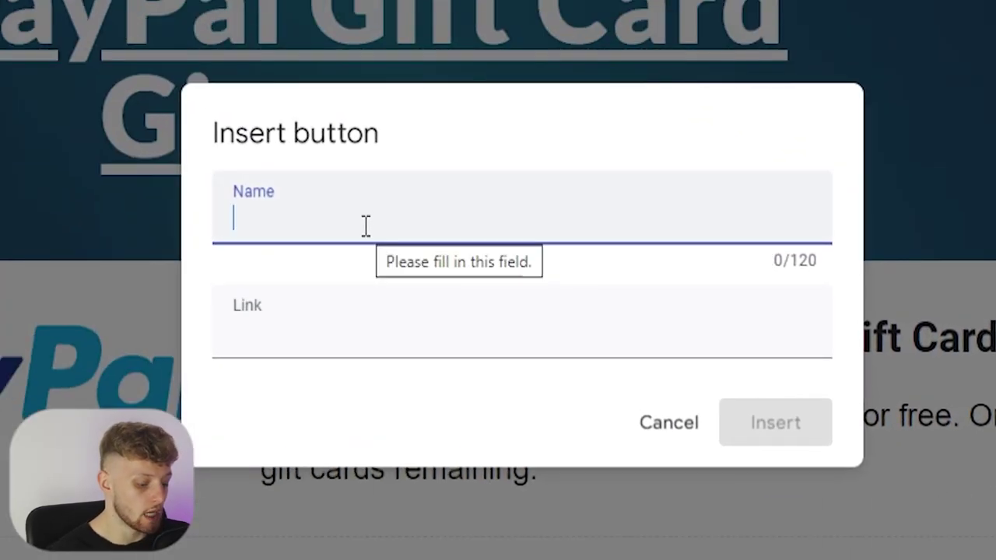
{"action": "type", "text": "Enter Now"}
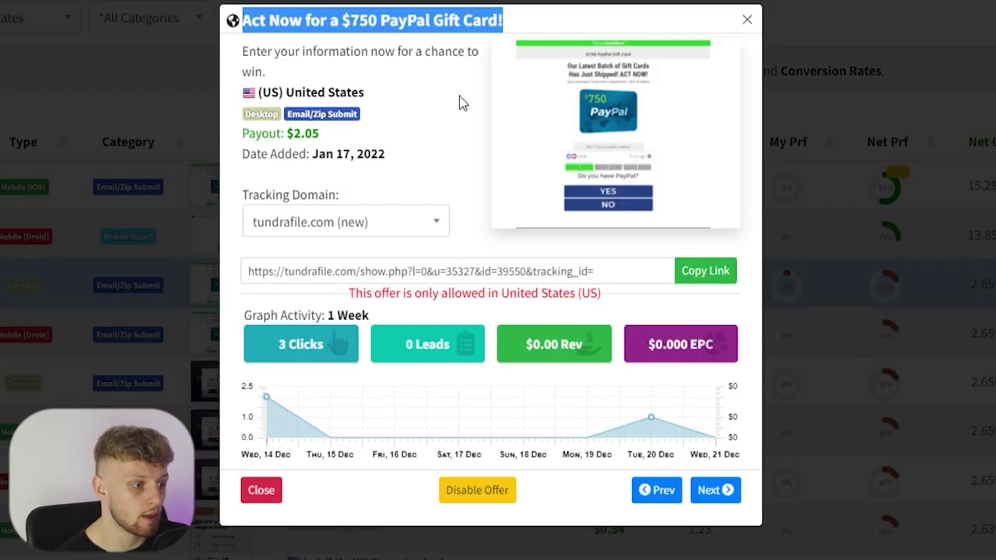
{"action": "left_click", "coordinate": [462, 103]}
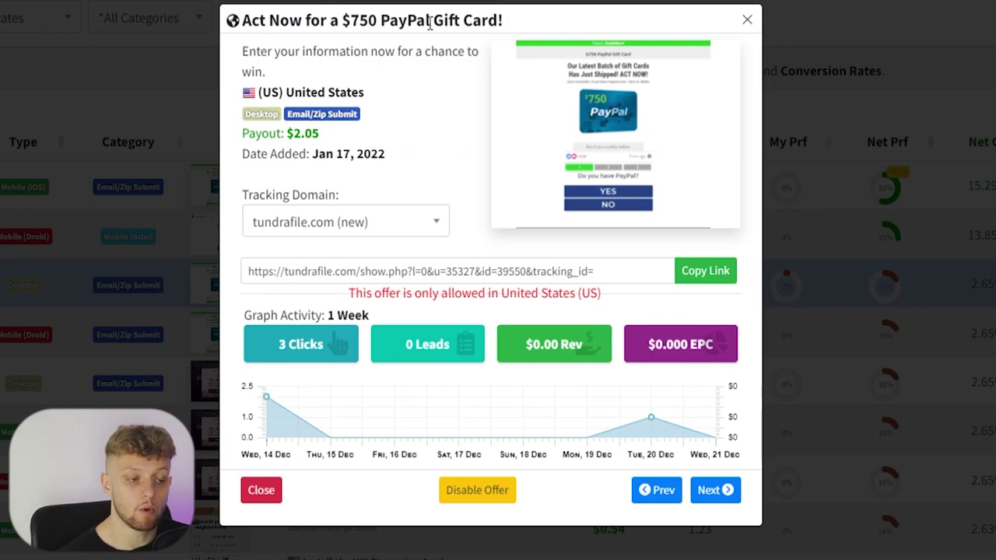
{"action": "left_click", "coordinate": [702, 274]}
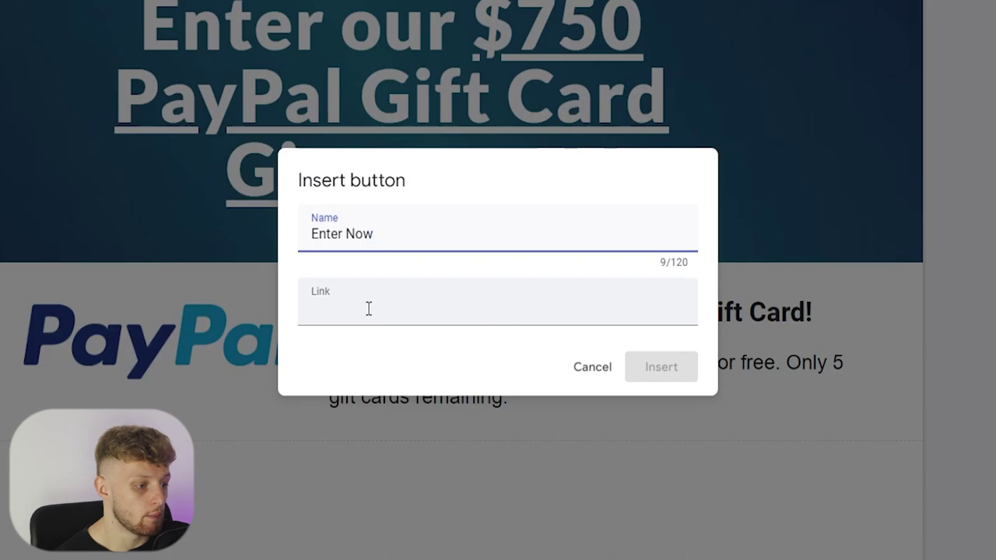
{"action": "left_click", "coordinate": [369, 309]}
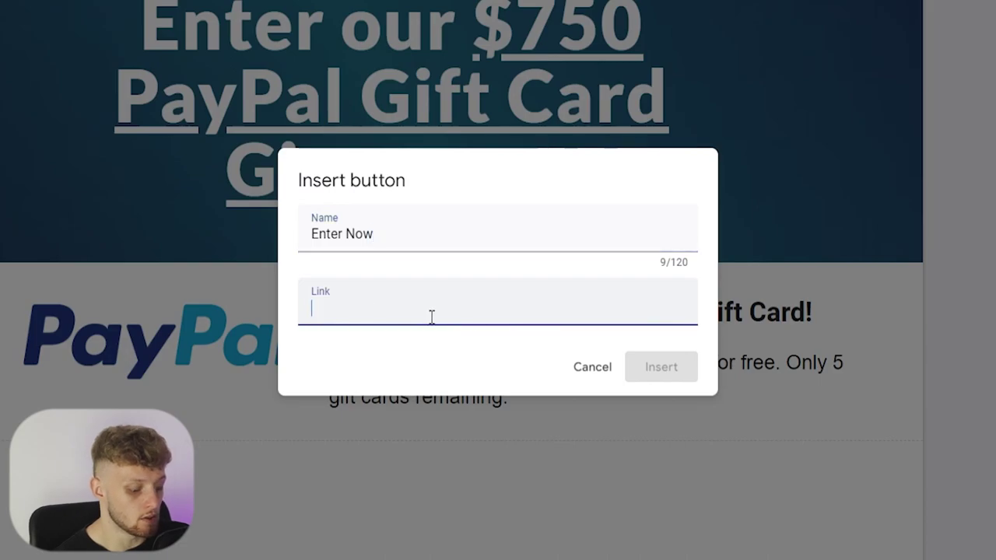
{"action": "key", "text": "ctrl+v"}
{"action": "left_click", "coordinate": [654, 371]}
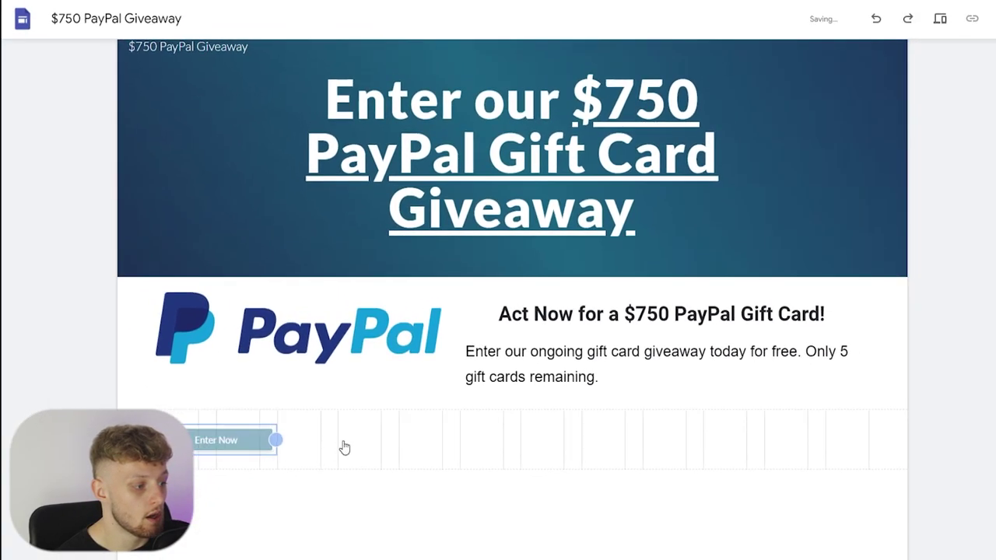
{"action": "left_click_drag", "start_coordinate": [73, 459], "coordinate": [210, 459]}
{"action": "left_click_drag", "start_coordinate": [311, 441], "coordinate": [560, 448]}
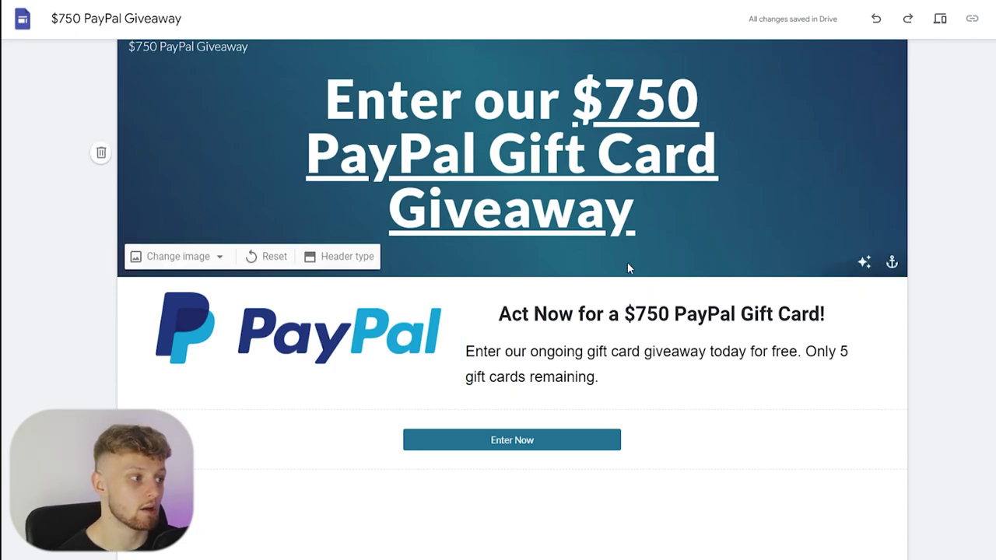
Step: Review the finished page from the top, checking the header and Act Now headings
{"action": "scroll", "coordinate": [911, 226], "scroll_direction": "up", "scroll_amount": 1}
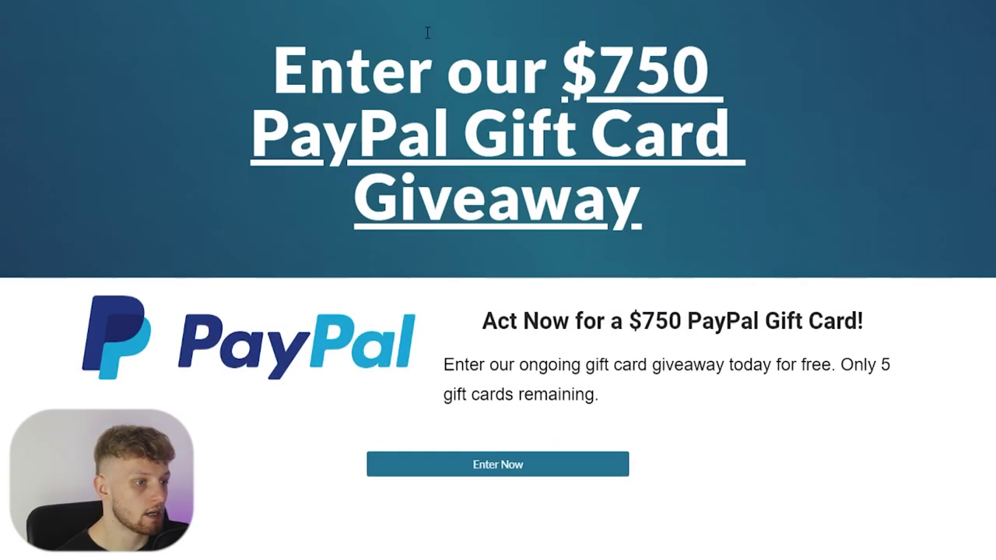
{"action": "left_click_drag", "start_coordinate": [274, 68], "coordinate": [672, 69]}
{"action": "left_click", "coordinate": [574, 387]}
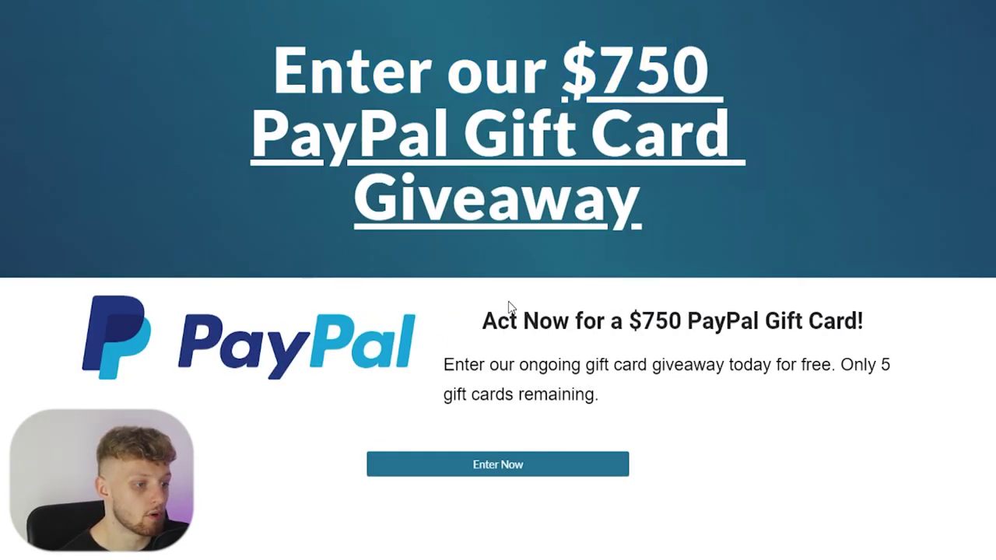
{"action": "left_click_drag", "start_coordinate": [510, 307], "coordinate": [827, 305]}
{"action": "left_click", "coordinate": [827, 304]}
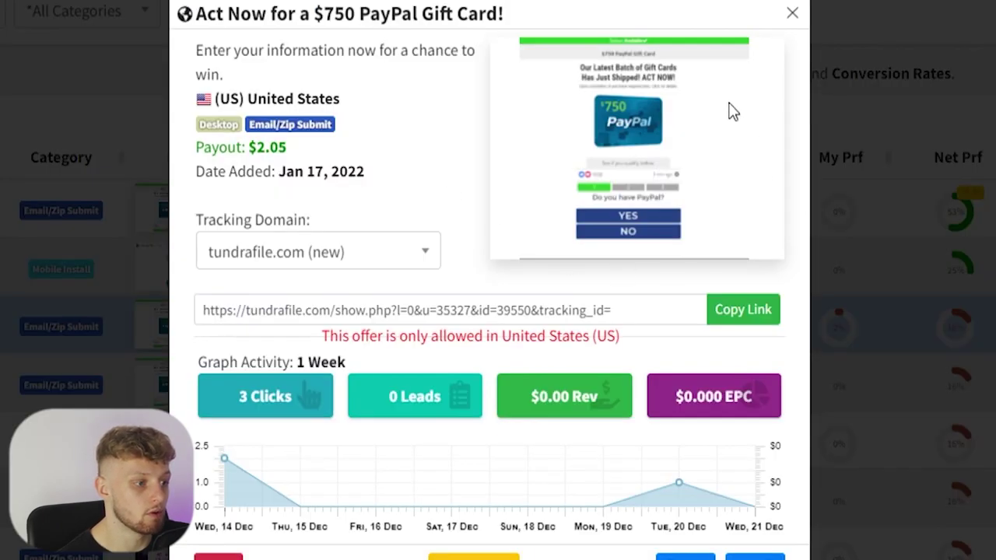
Step: Close the $750 PayPal Gift Card offer details popup with Escape
{"action": "left_click_drag", "start_coordinate": [456, 14], "coordinate": [192, 3]}
{"action": "key", "text": "Escape"}
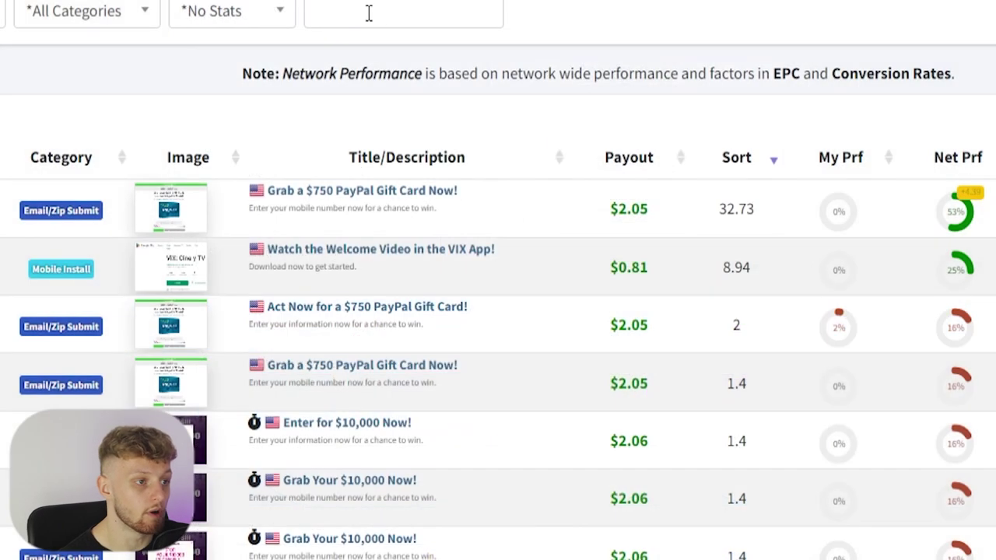